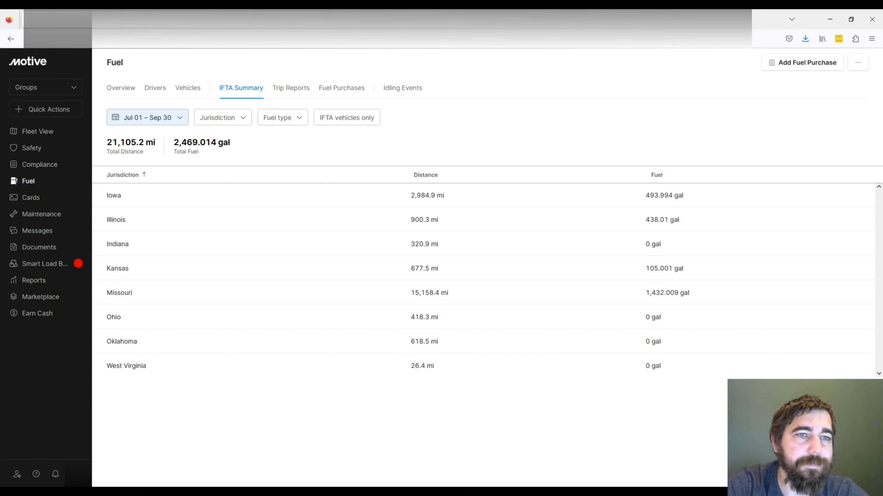
# Switch to MoDOT Carrier Express and open its IFTA Activities service
pyautogui.hotkey('ctrl', 'Tab')
pyautogui.hotkey('ctrl', 'Tab')
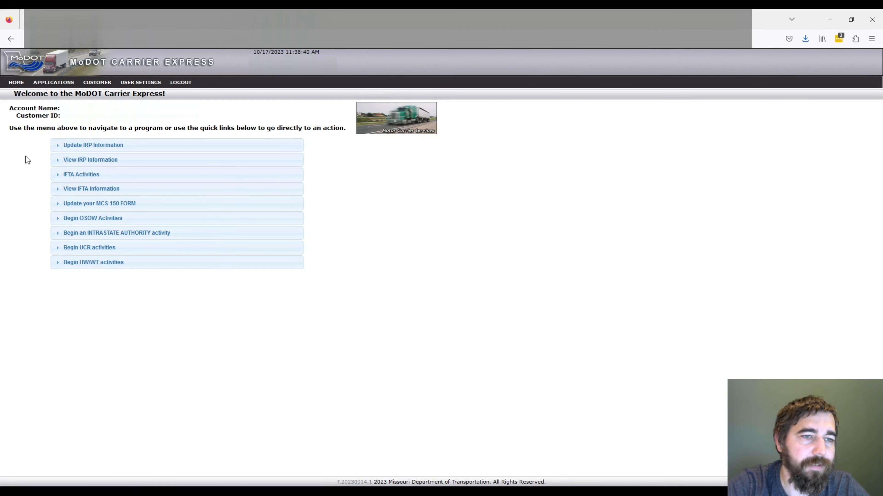
pyautogui.click(124, 192)
pyautogui.click(125, 178)
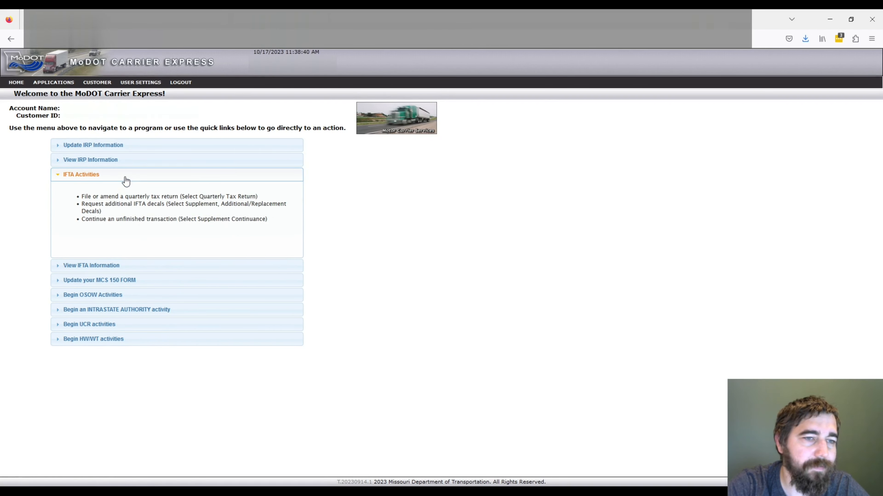
pyautogui.click(96, 178)
pyautogui.click(91, 177)
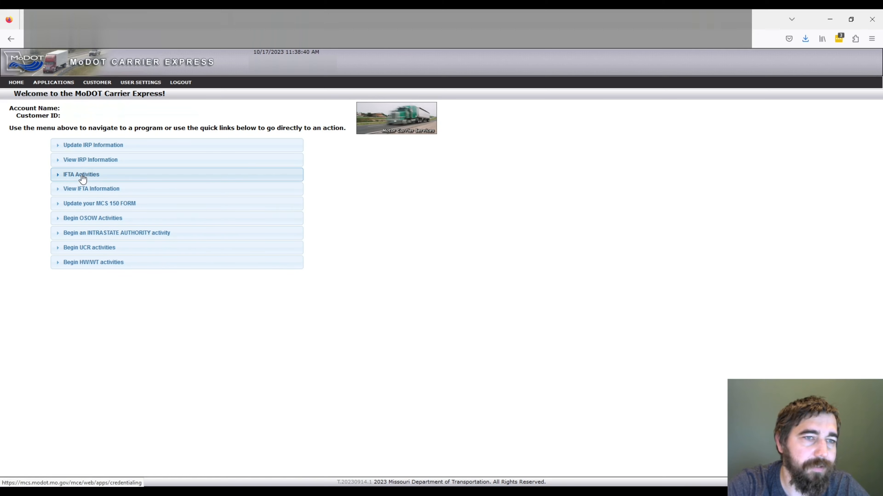
pyautogui.click(81, 175)
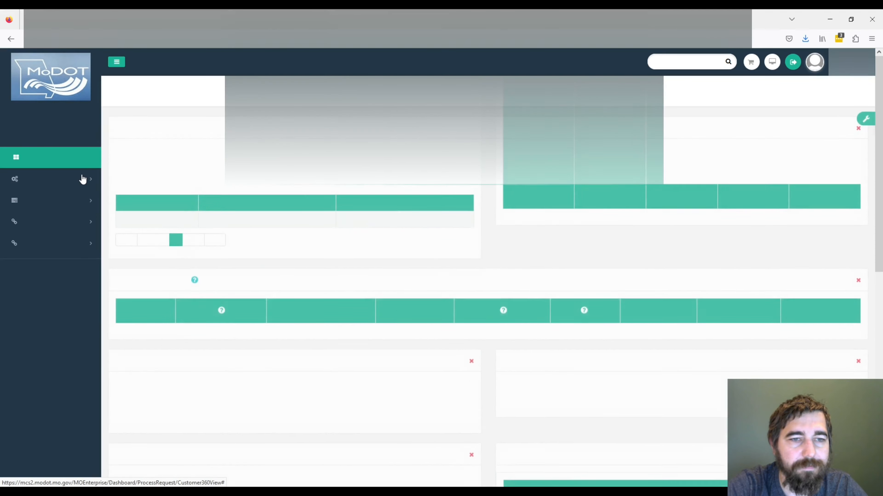
# Start a File/Amend tax return for diesel, return year 2023, 3rd quarter, from the customer dashboard
pyautogui.scroll(-10, 361, 236)
pyautogui.scroll(-4, 409, 229)
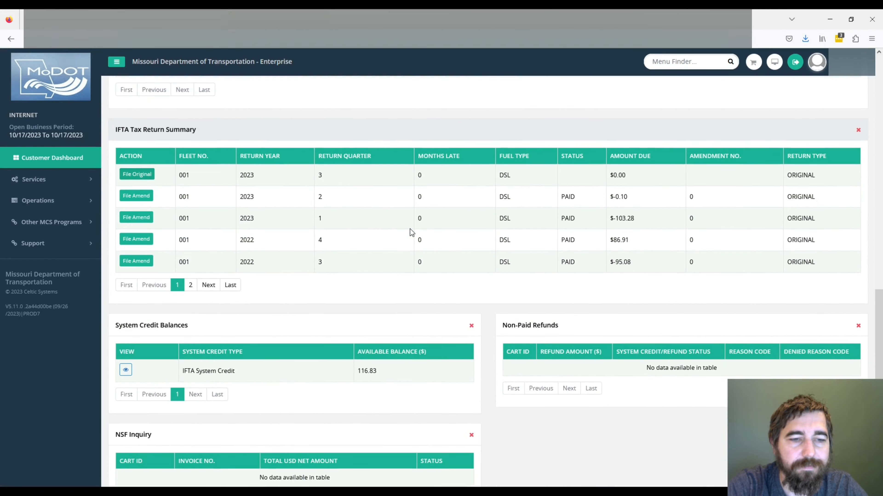
pyautogui.scroll(1, 380, 196)
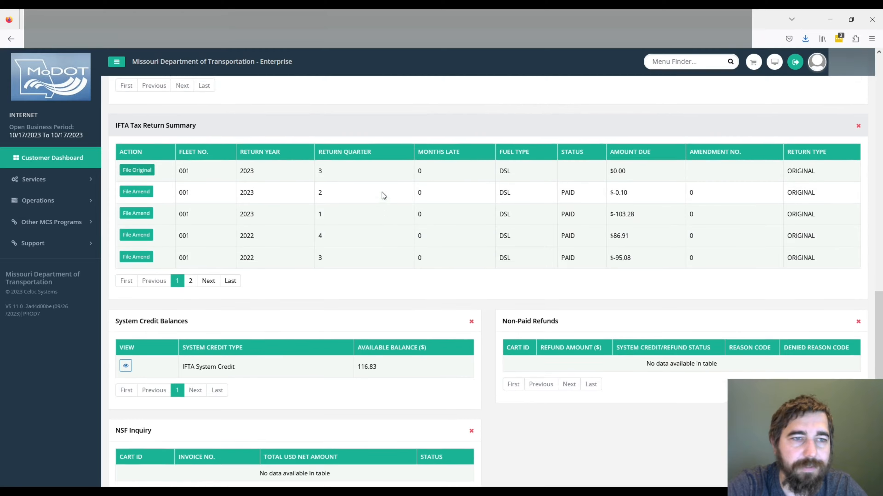
pyautogui.scroll(8, 379, 195)
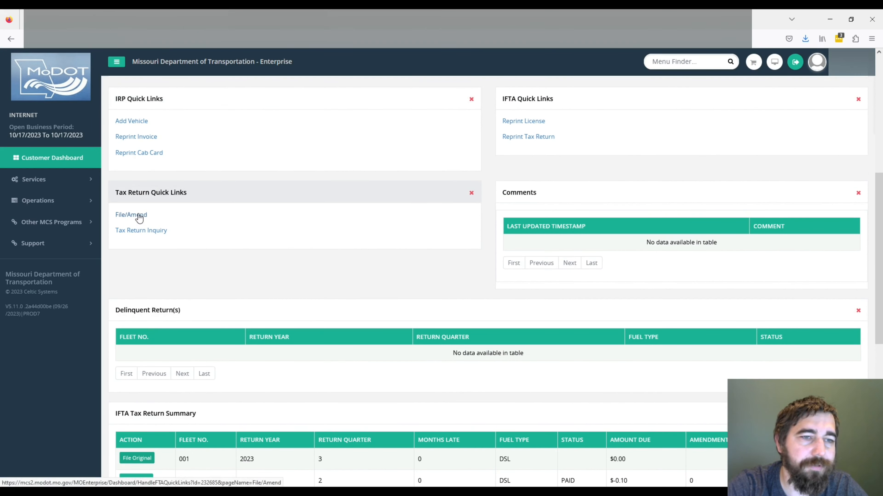
pyautogui.click(139, 215)
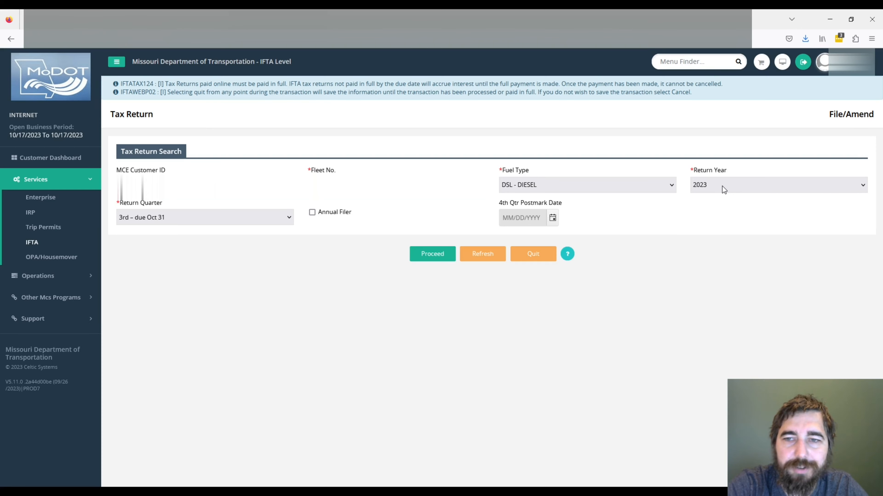
pyautogui.click(440, 257)
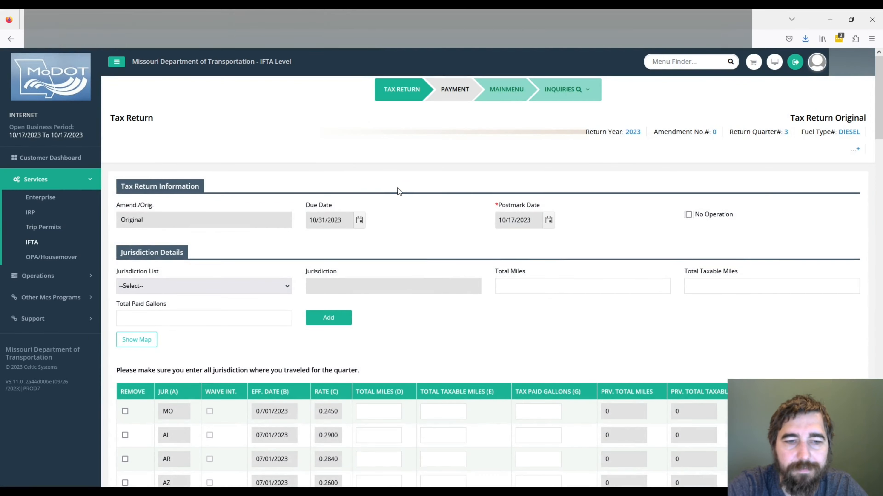
# Examine the return's jurisdiction table, then compare the state miles and gallons in the IFTA 2023 Q3 report and Motive's IFTA summary
pyautogui.scroll(-4, 397, 187)
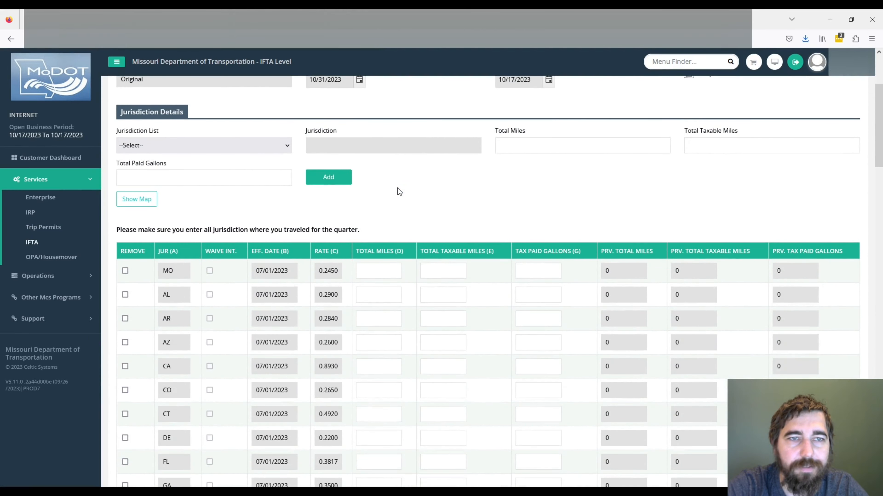
pyautogui.scroll(4, 399, 192)
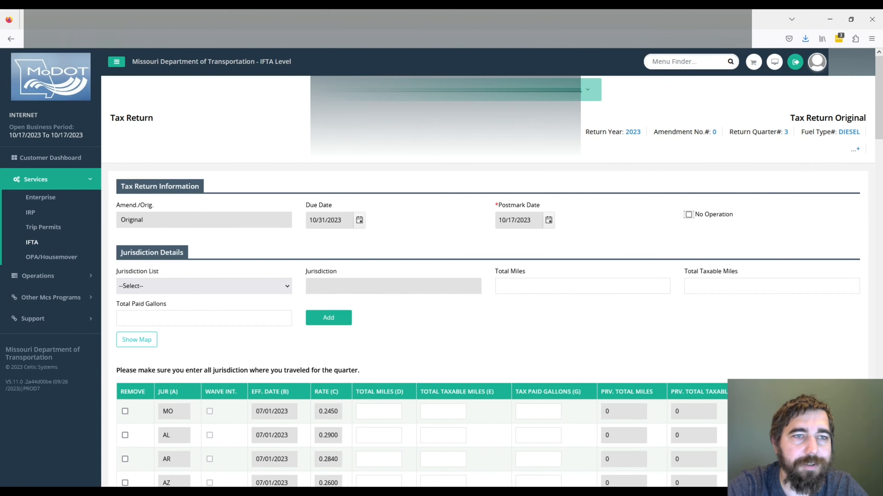
pyautogui.hotkey('ctrl', 'Tab')
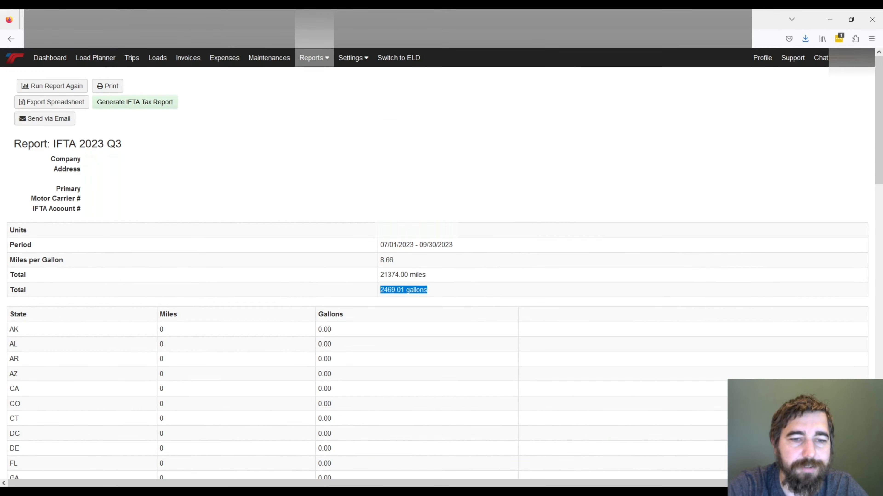
pyautogui.scroll(-7, 258, 203)
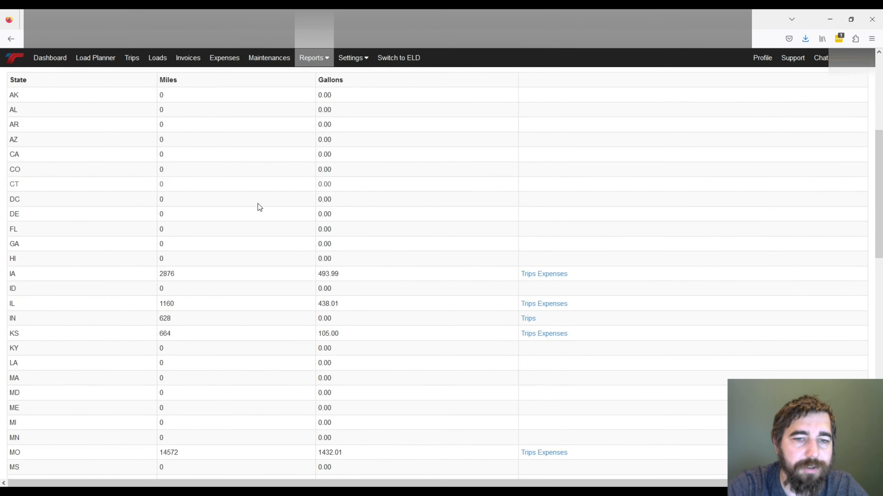
pyautogui.scroll(3, 265, 205)
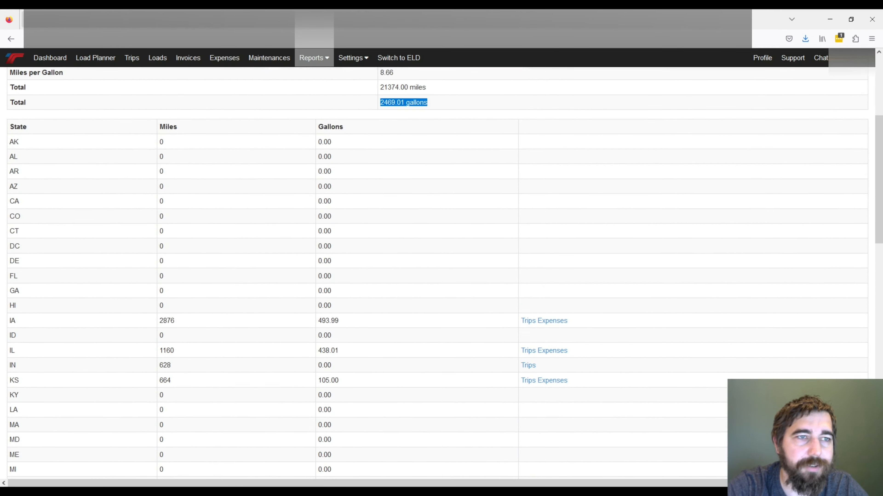
pyautogui.hotkey('ctrl', 'Tab')
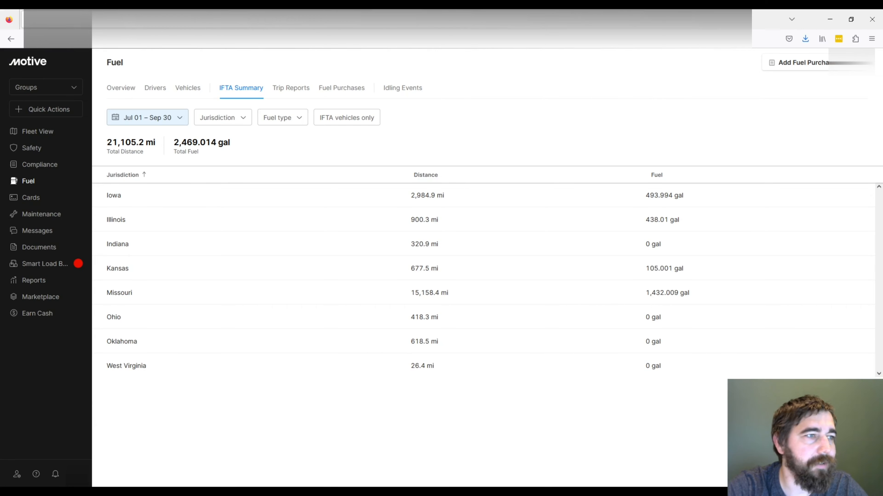
pyautogui.hotkey('ctrl', 'Tab')
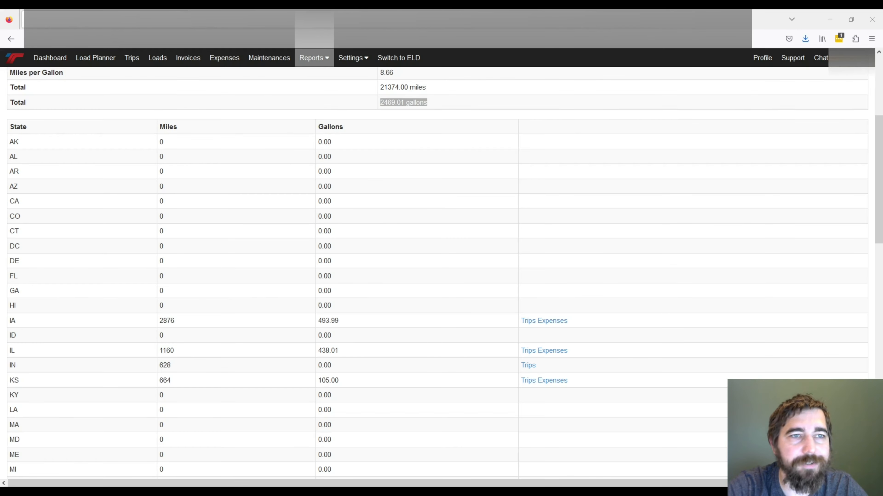
pyautogui.hotkey('ctrl', 'Tab')
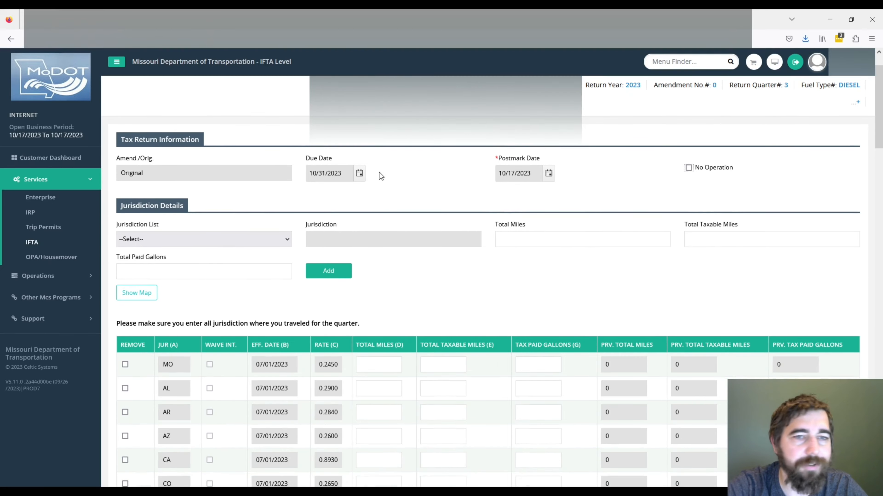
pyautogui.hotkey('alt', 'Tab')
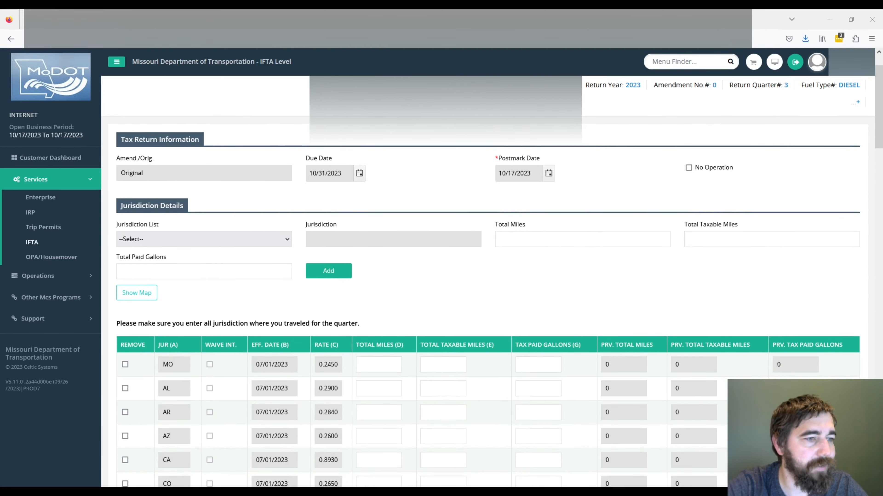
# Choose 1 All IFTA Jurisdiction in the jurisdiction details and set total miles and total taxable miles to 21105
pyautogui.scroll(-2, 354, 211)
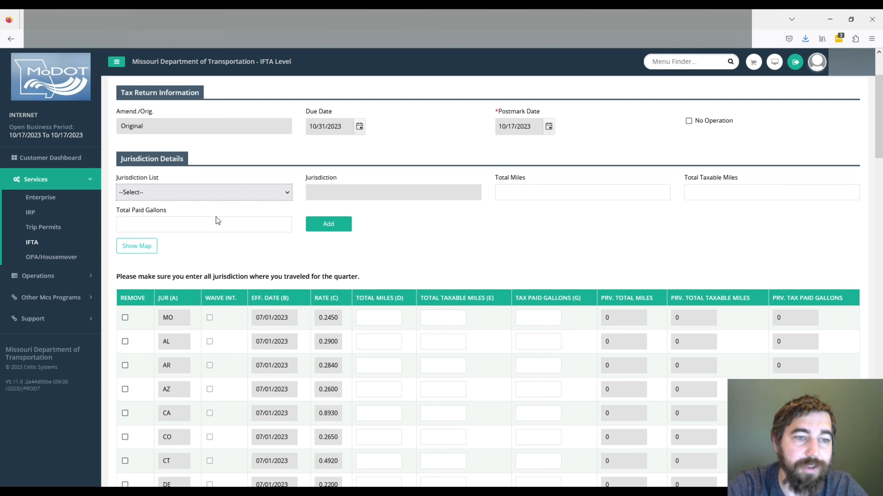
pyautogui.press('Down')
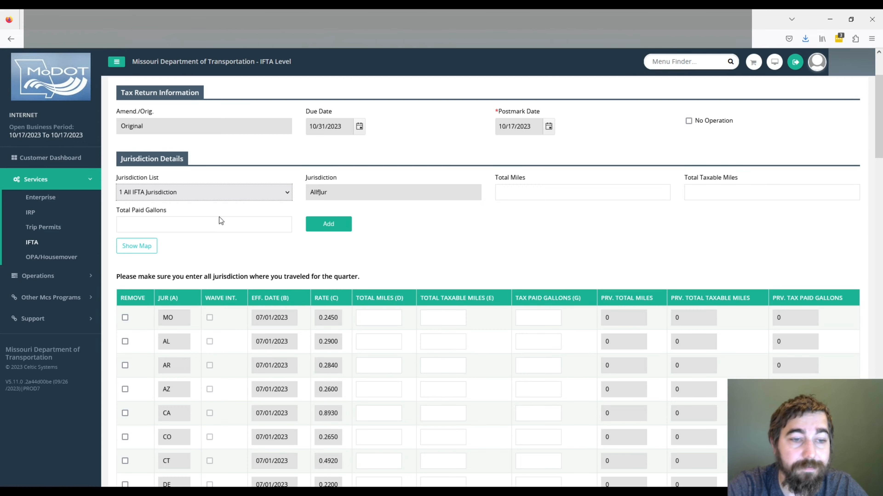
pyautogui.click(580, 194)
pyautogui.scroll(-7, 507, 238)
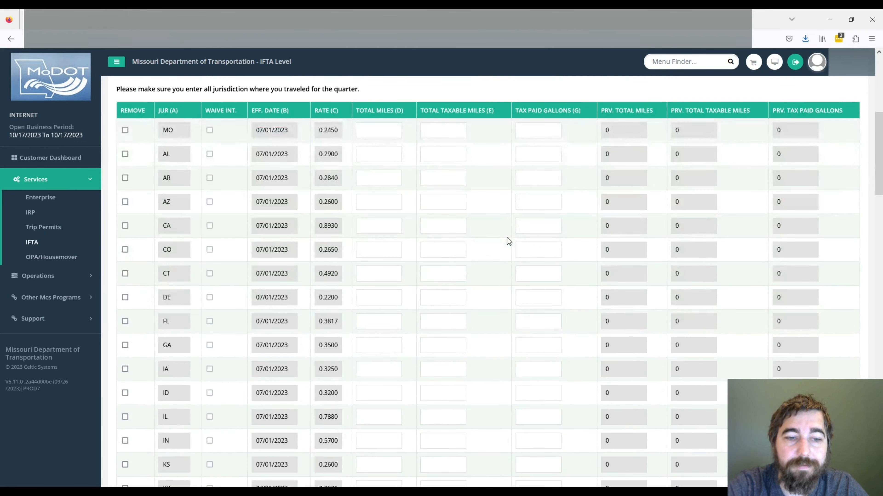
pyautogui.scroll(-9, 493, 234)
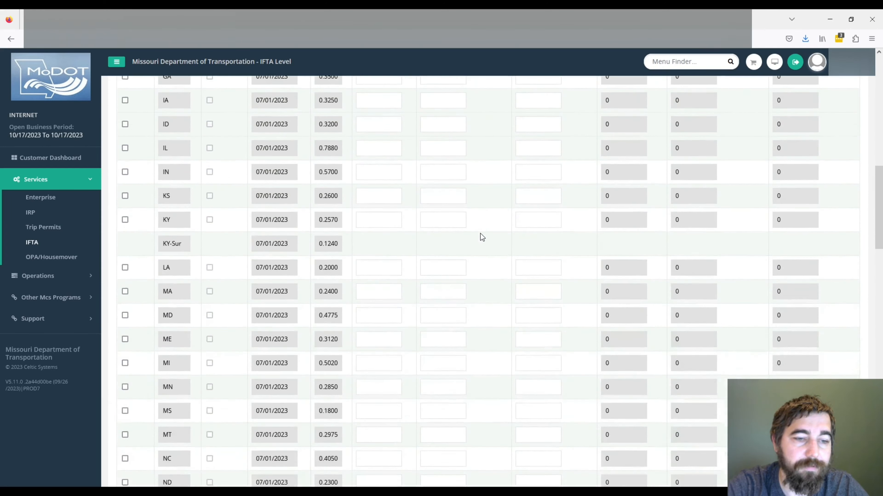
pyautogui.scroll(4, 481, 237)
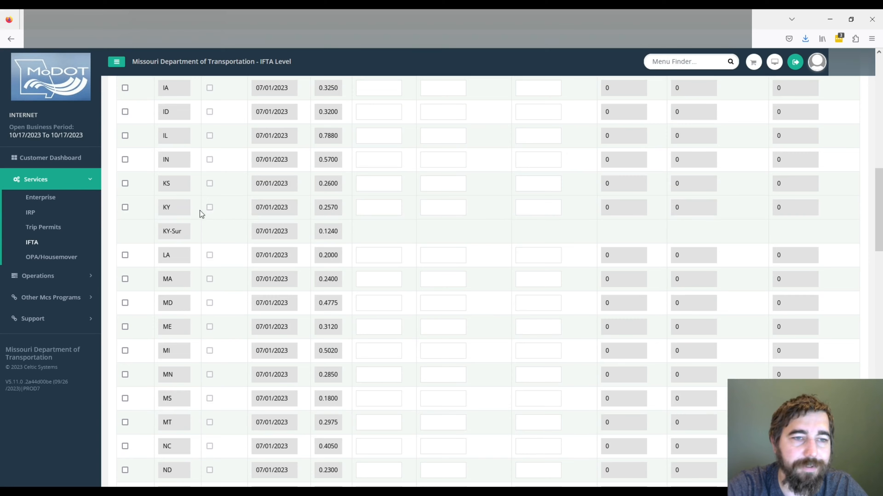
pyautogui.scroll(7, 404, 233)
pyautogui.scroll(10, 403, 233)
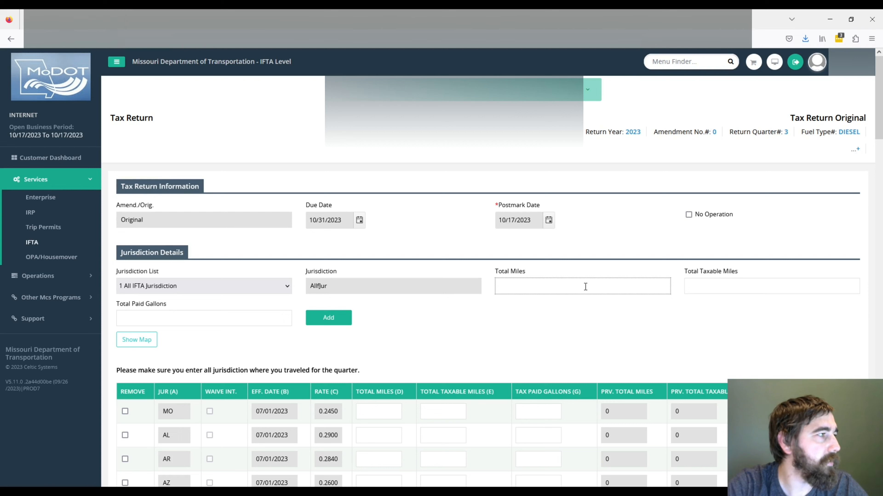
pyautogui.write('2')
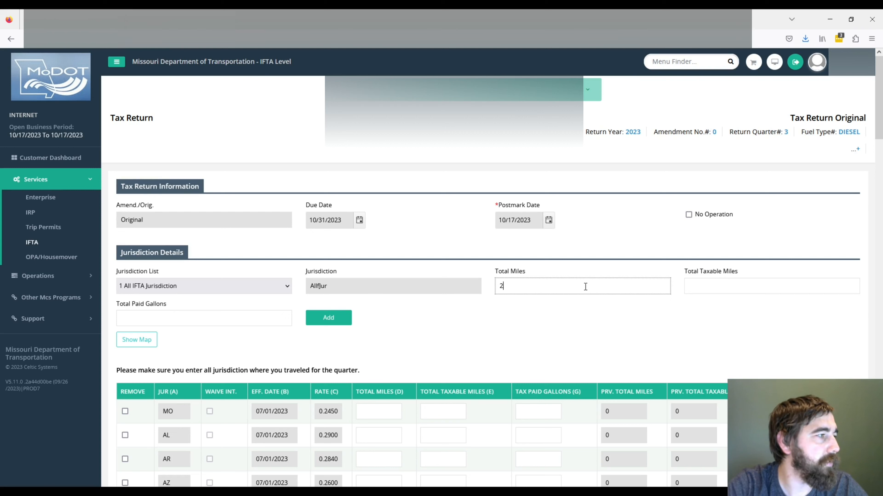
pyautogui.write('1105')
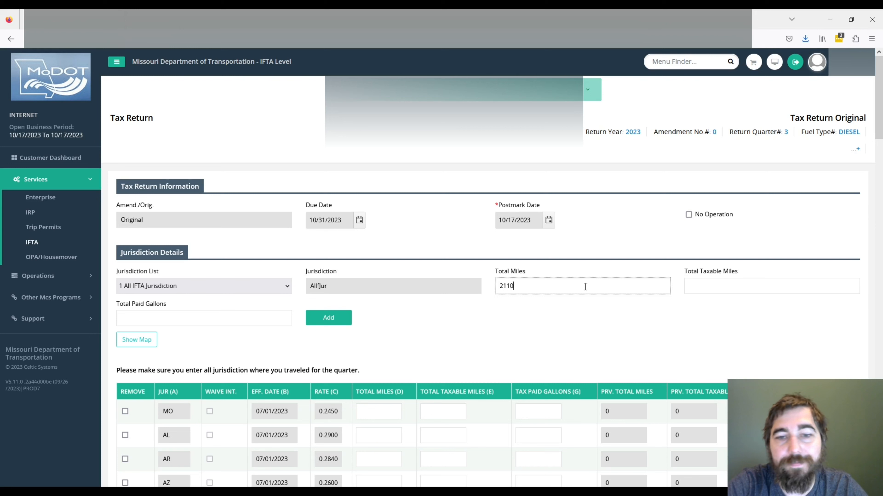
pyautogui.click(702, 285)
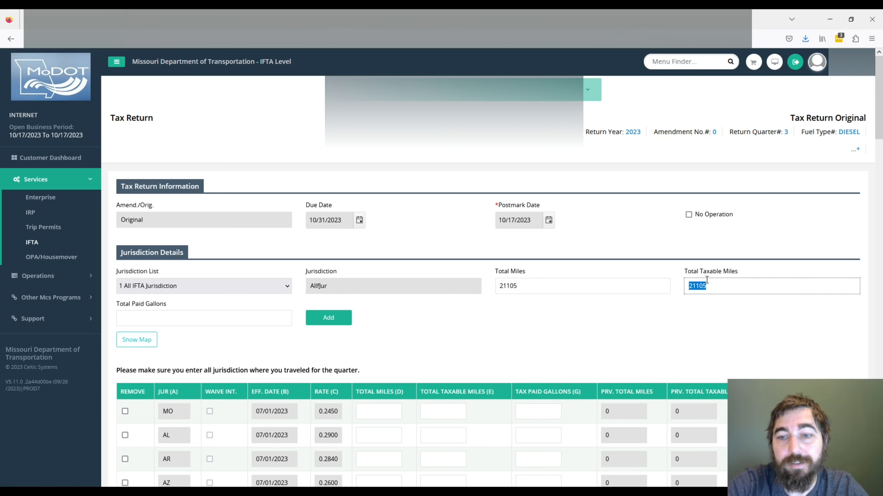
pyautogui.click(598, 312)
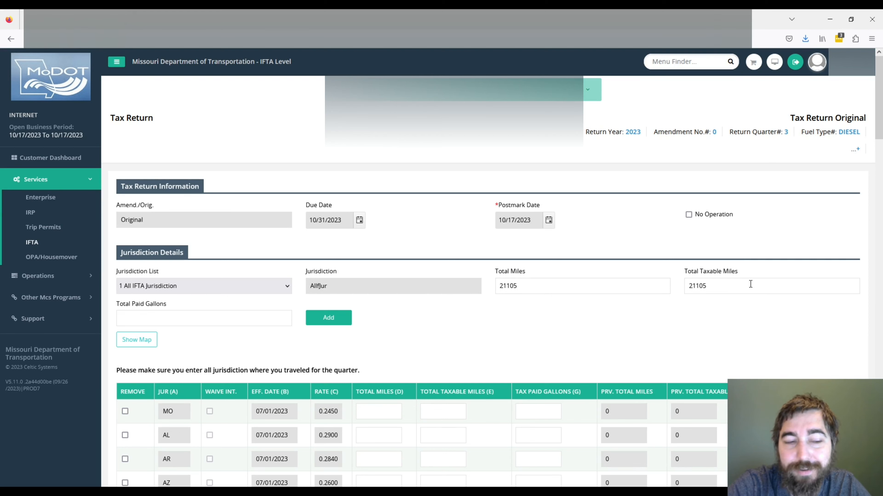
# Set the total paid gallons for all IFTA jurisdictions to 2469
pyautogui.click(165, 319)
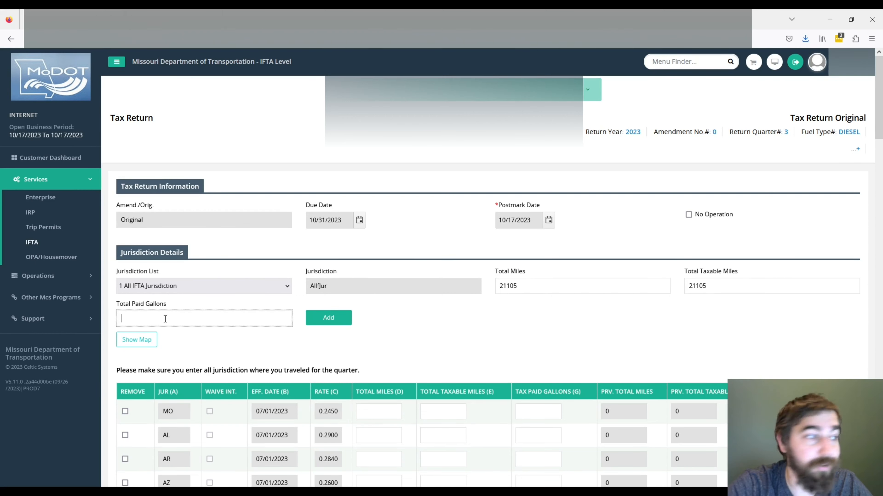
pyautogui.write('2')
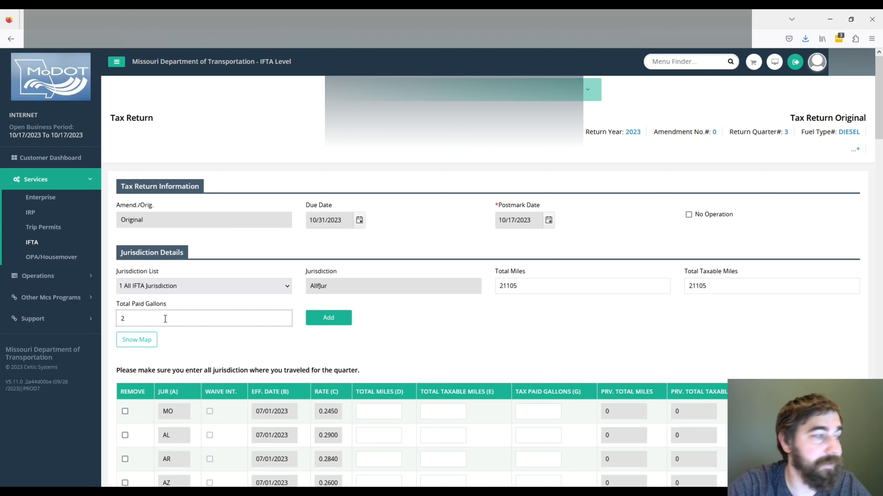
pyautogui.write('469')
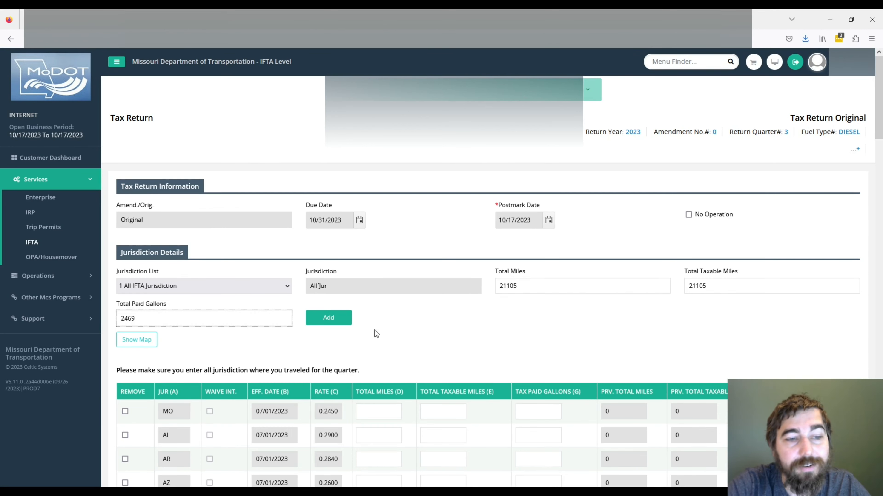
pyautogui.click(552, 330)
# Fill in the MO row with 15158 total miles, 15158 taxable miles and 1432 tax paid gallons
pyautogui.scroll(-3, 553, 309)
pyautogui.scroll(-3, 553, 309)
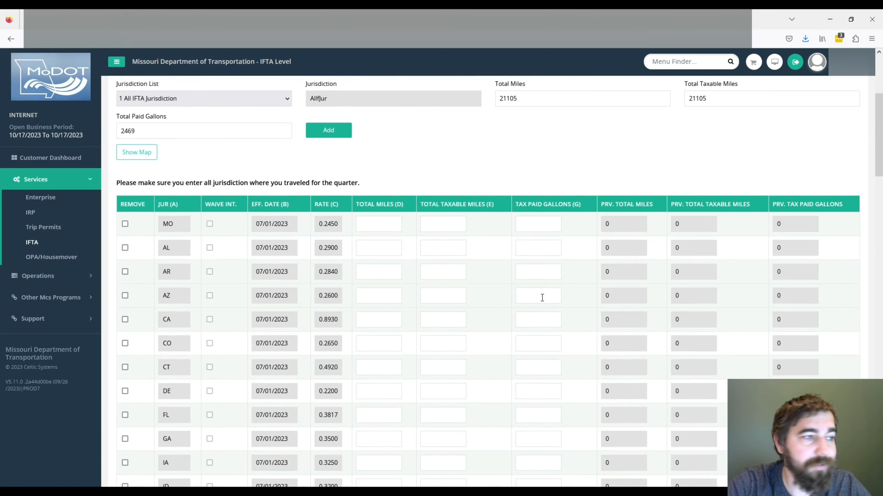
pyautogui.click(384, 226)
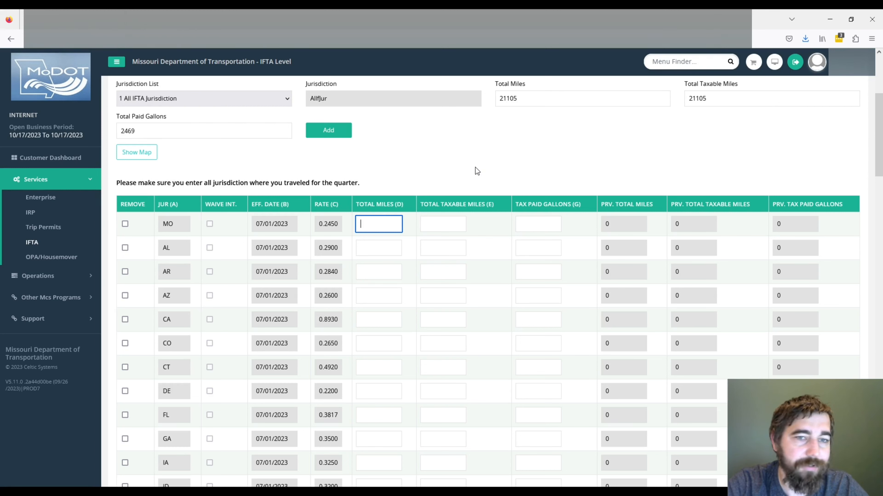
pyautogui.write('15158')
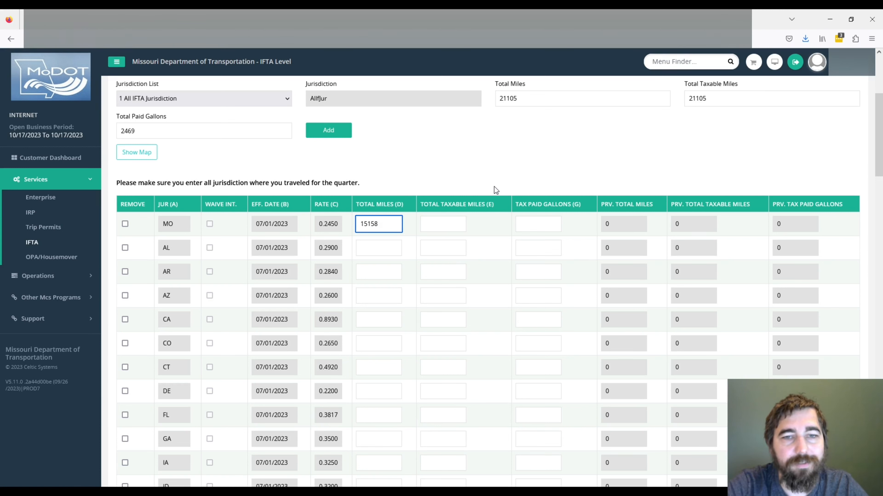
pyautogui.press('Tab')
pyautogui.press('Tab')
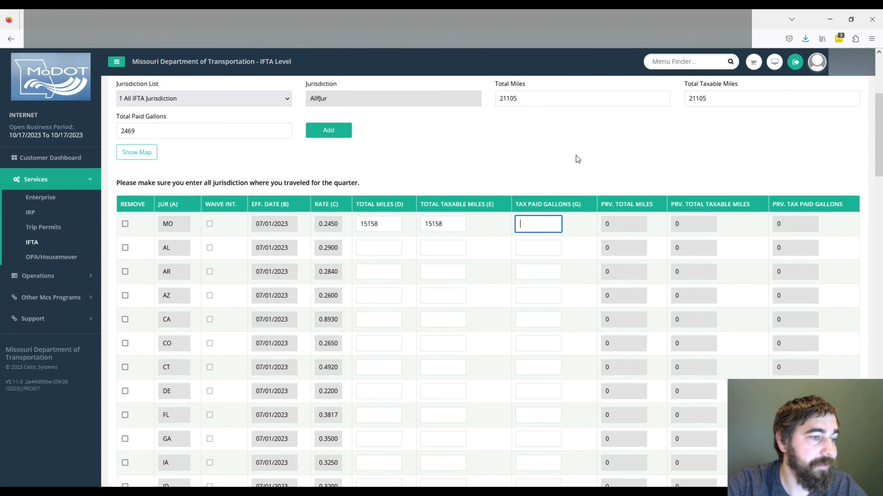
pyautogui.write('1432')
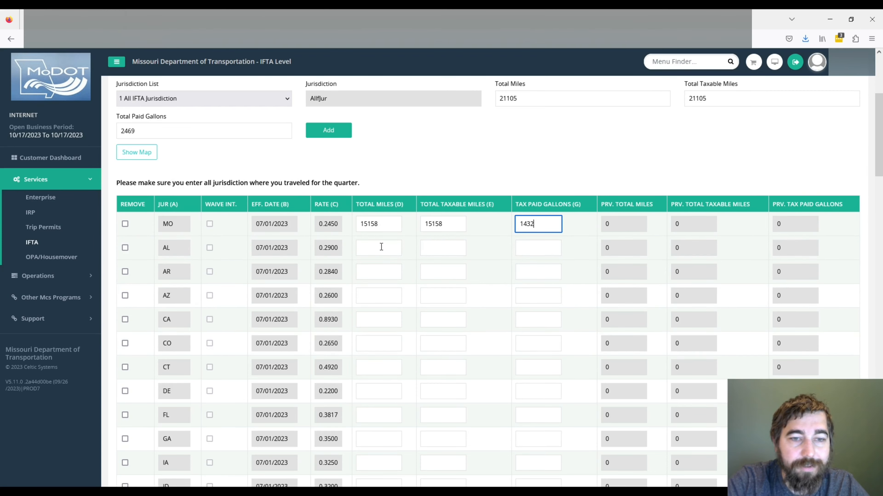
# Set total miles and total taxable miles for the IA jurisdiction to 2985
pyautogui.scroll(-4, 384, 271)
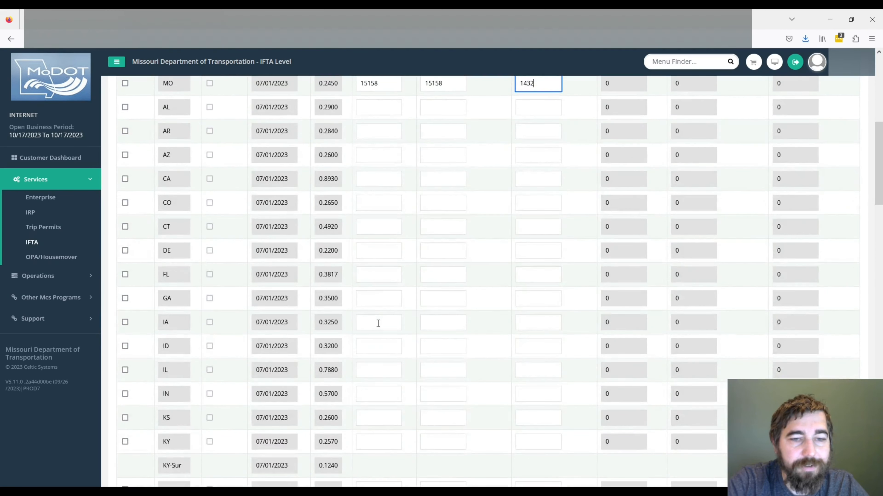
pyautogui.click(385, 320)
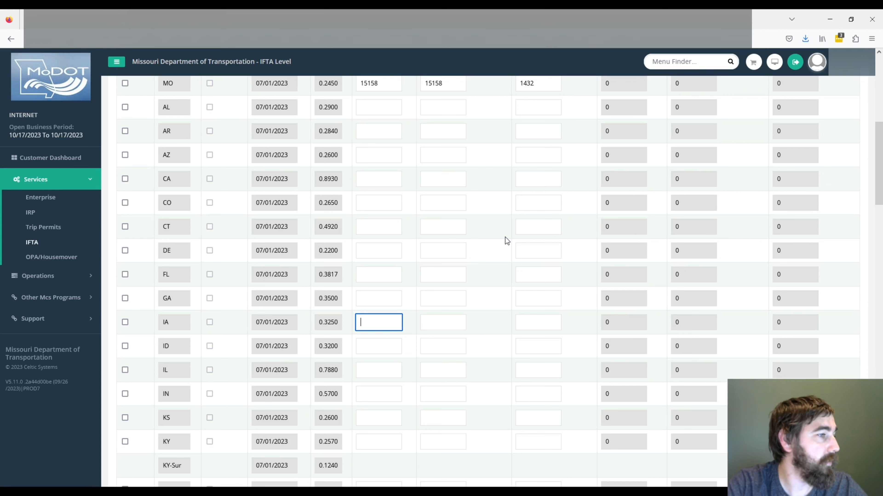
pyautogui.write('29')
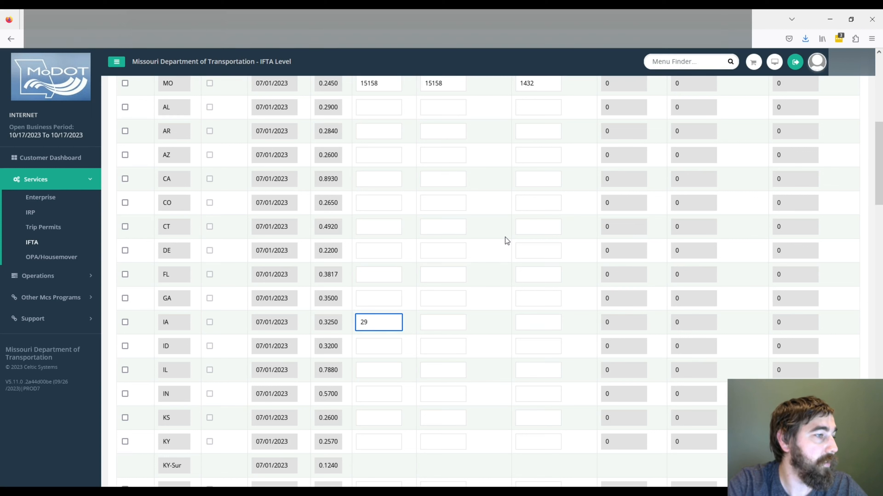
pyautogui.write('85')
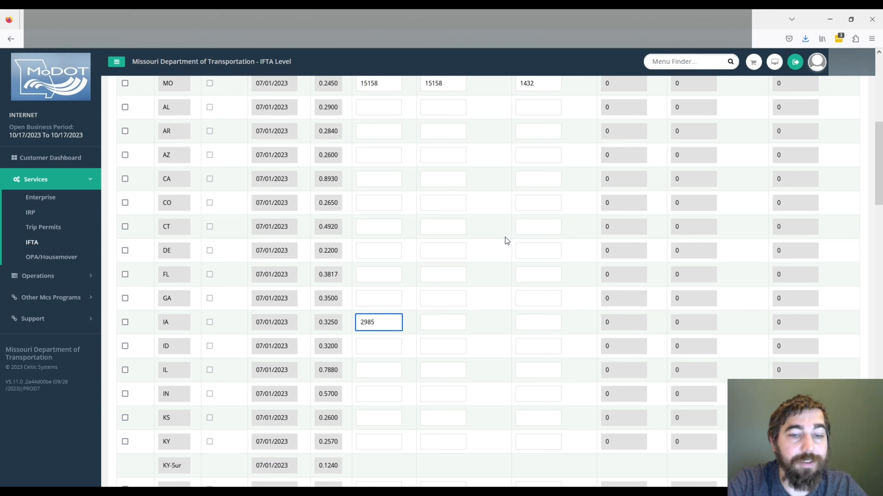
pyautogui.press('Tab')
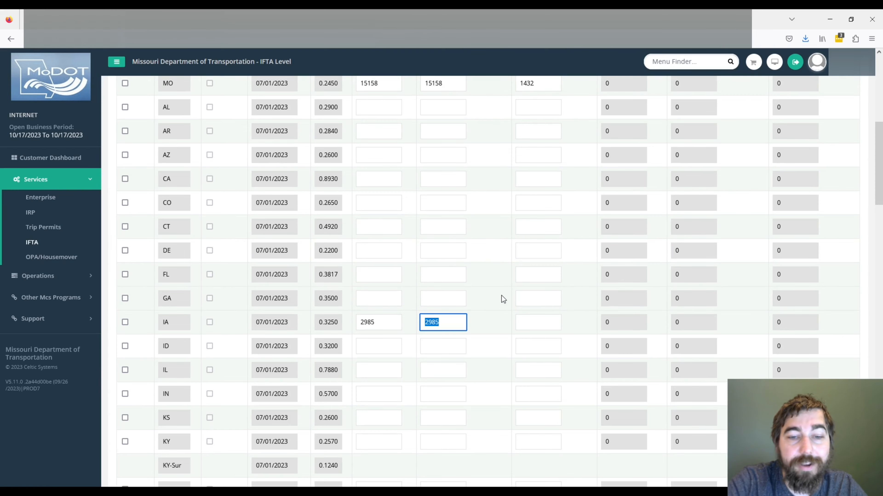
# Set the tax paid gallons for the IA jurisdiction to 494
pyautogui.scroll(2, 502, 295)
pyautogui.scroll(-1, 502, 295)
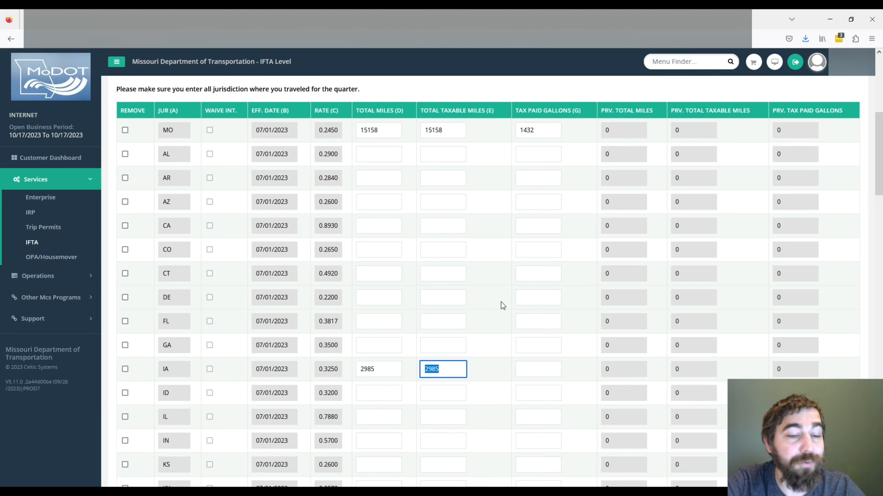
pyautogui.click(529, 369)
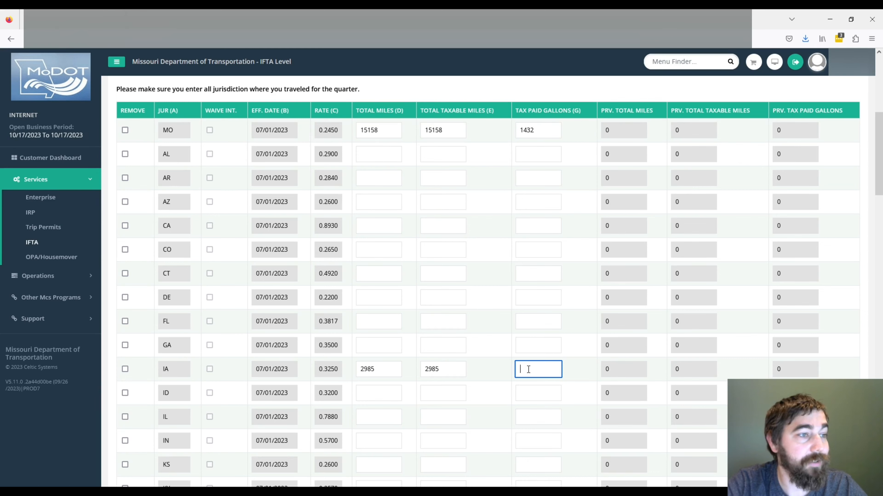
pyautogui.write('493')
pyautogui.scroll(3, 565, 258)
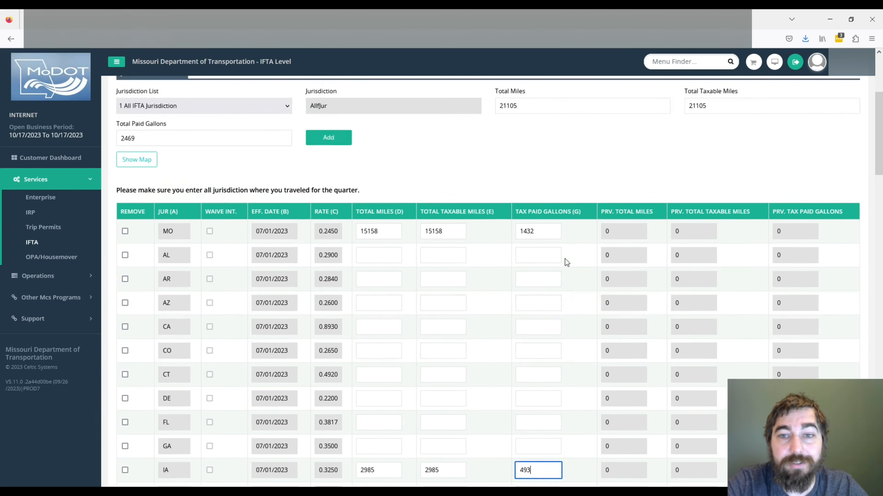
pyautogui.scroll(1, 564, 259)
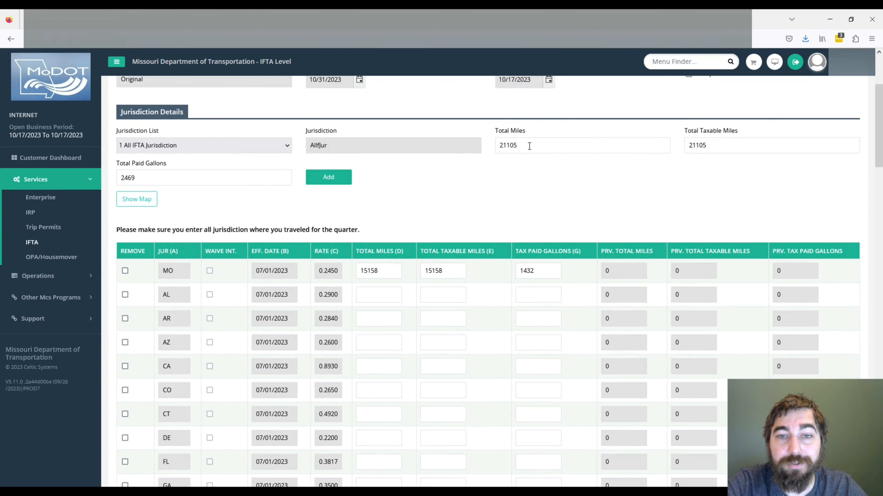
pyautogui.scroll(-6, 556, 229)
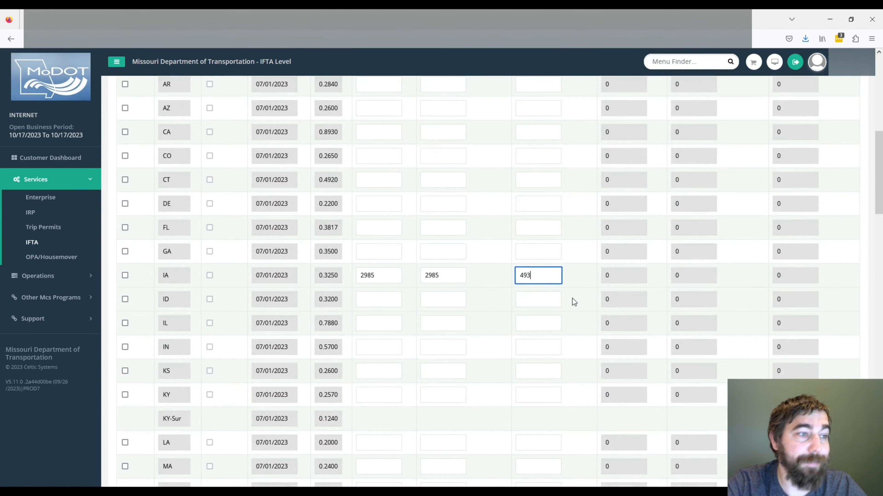
pyautogui.moveTo(532, 275); pyautogui.dragTo(526, 275)
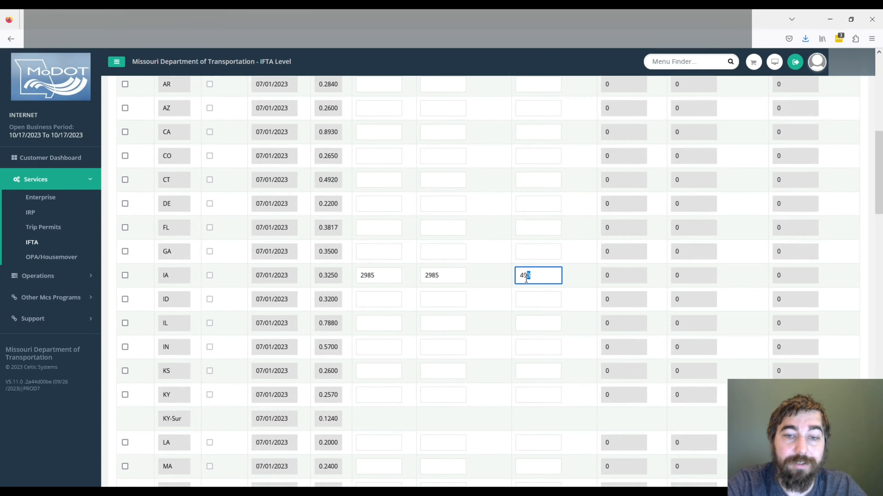
pyautogui.write('4')
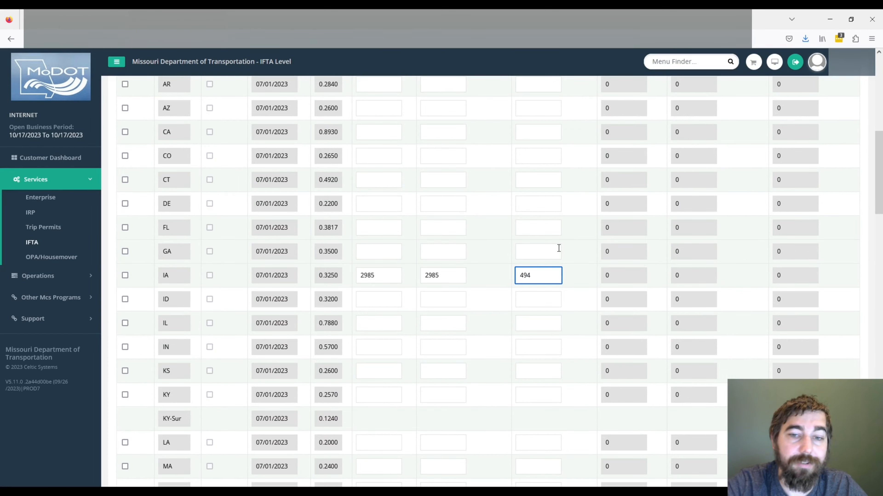
# Fill in the IL row with 900 total miles, 900 taxable miles and 438 tax paid gallons
pyautogui.scroll(6, 570, 238)
pyautogui.scroll(-5, 550, 232)
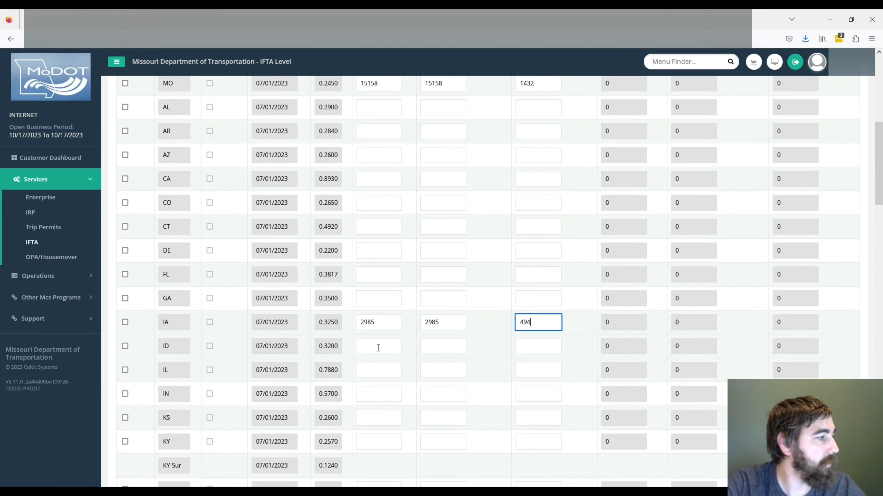
pyautogui.click(381, 371)
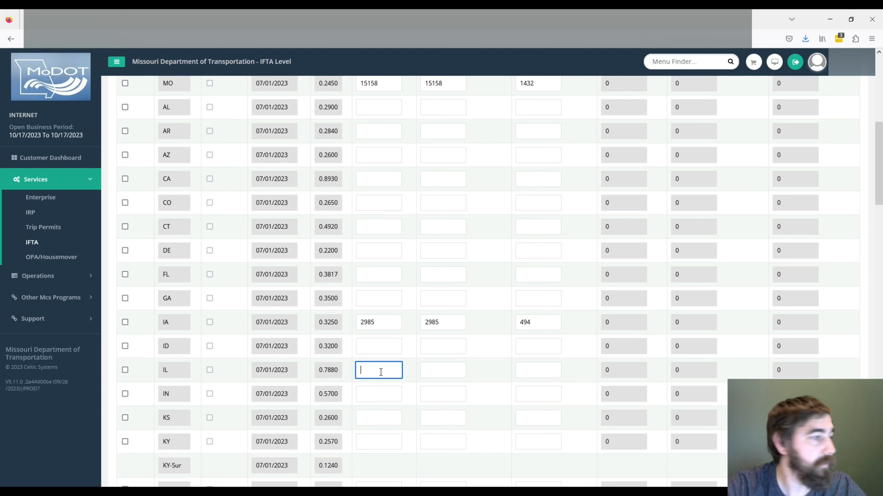
pyautogui.write('900')
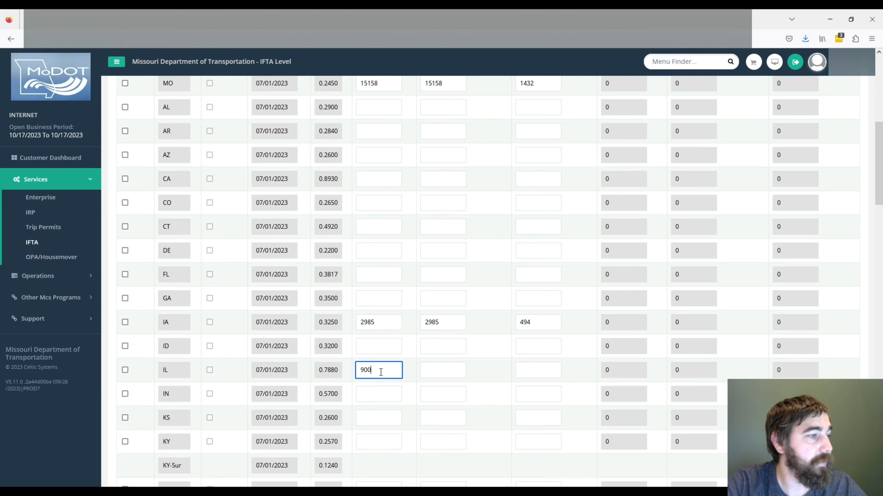
pyautogui.press('Tab')
pyautogui.press('Tab')
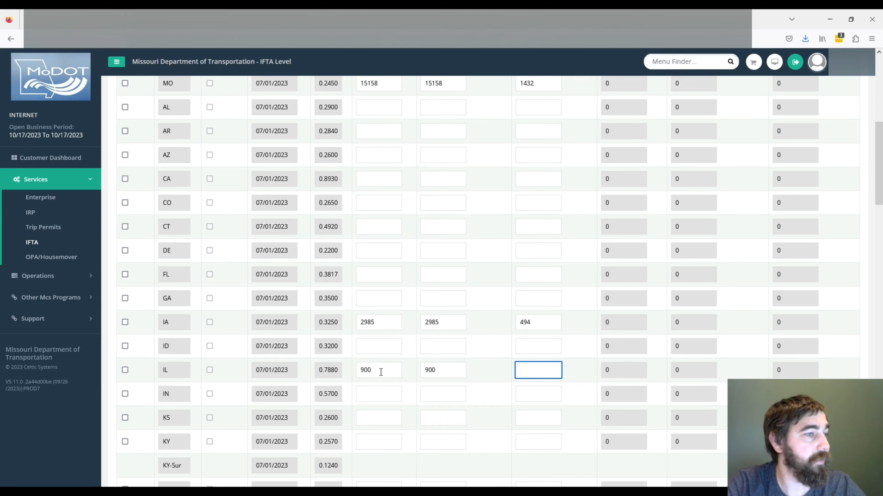
pyautogui.write('43')
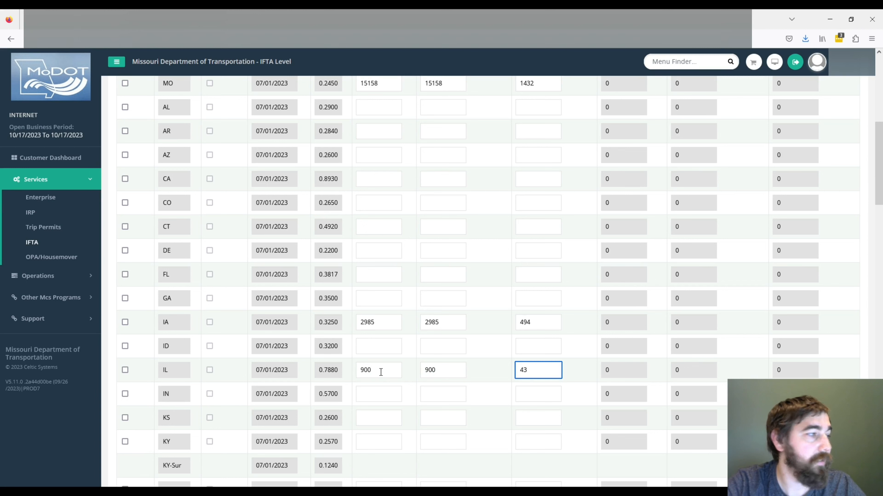
pyautogui.write('8')
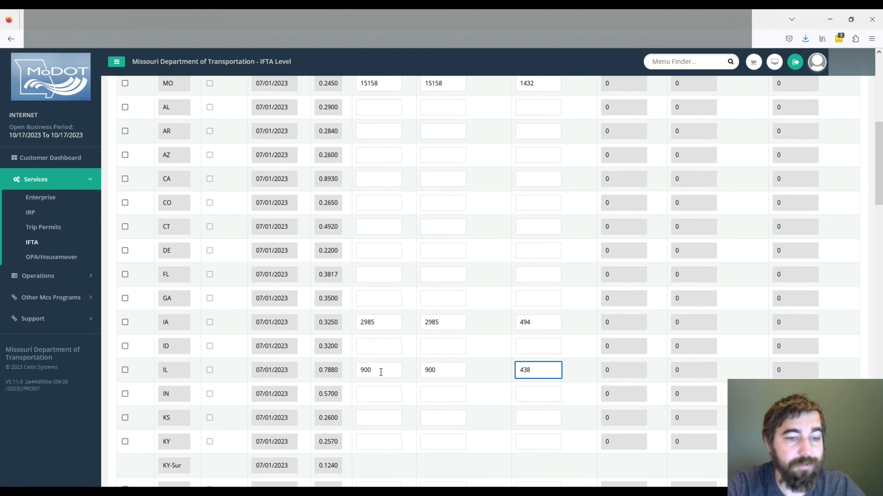
# Fill in the IN row with 321 total miles, 321 taxable miles and 0 tax paid gallons
pyautogui.click(375, 391)
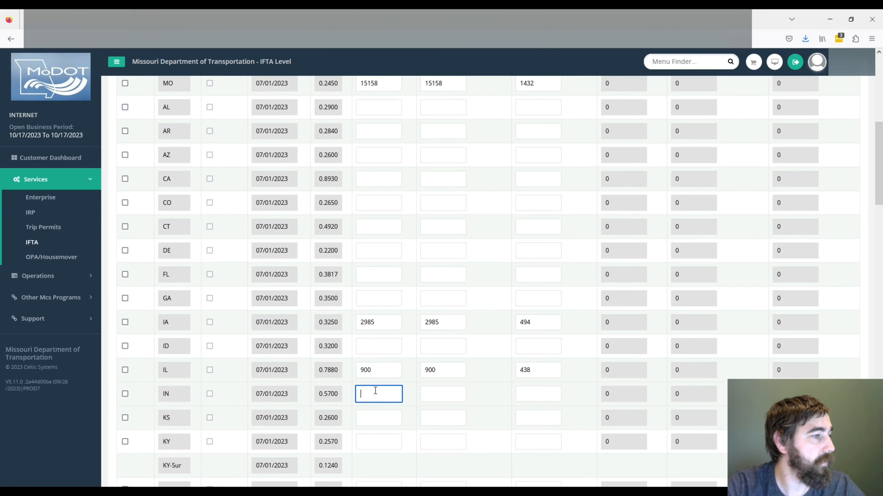
pyautogui.write('321')
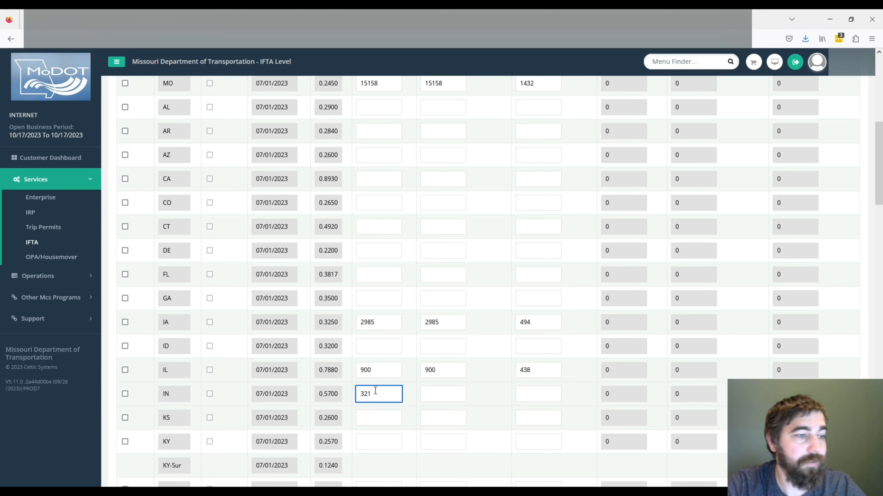
pyautogui.press('Tab')
pyautogui.press('Tab')
pyautogui.write('1')
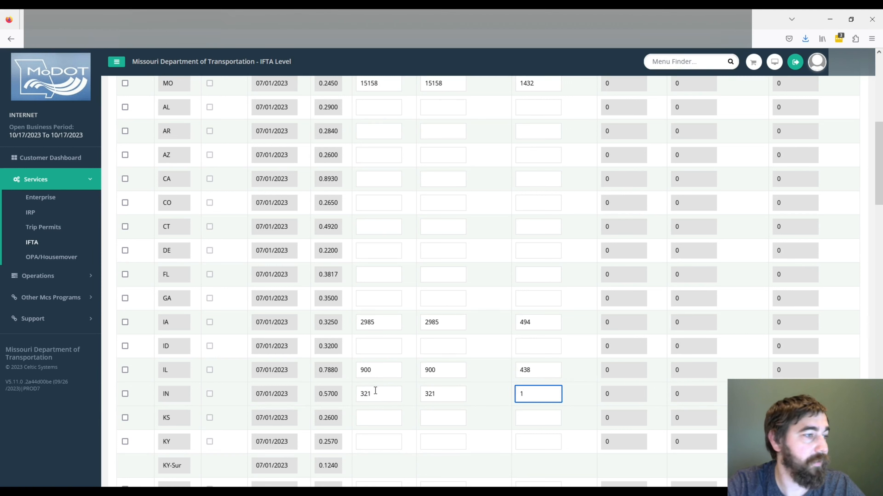
pyautogui.press('BackSpace')
pyautogui.write('0')
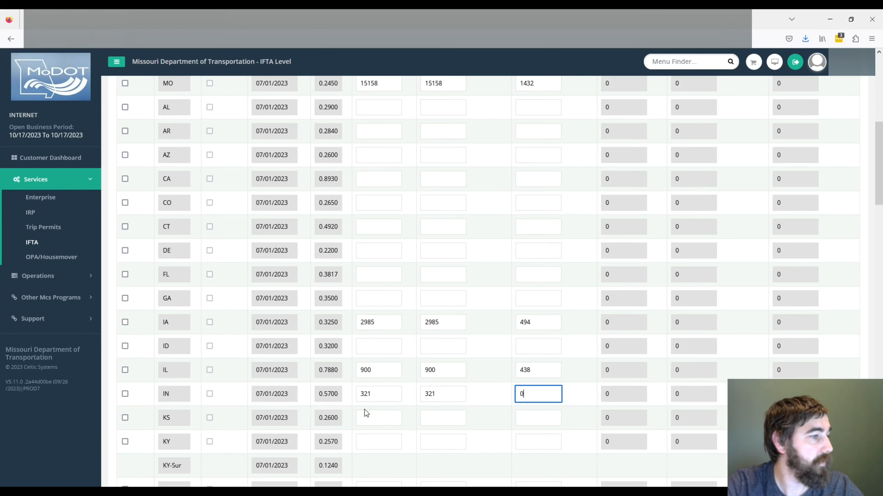
# Fill in the KS row with 678 total miles, 678 taxable miles and 105 tax paid gallons
pyautogui.click(371, 420)
pyautogui.write('677')
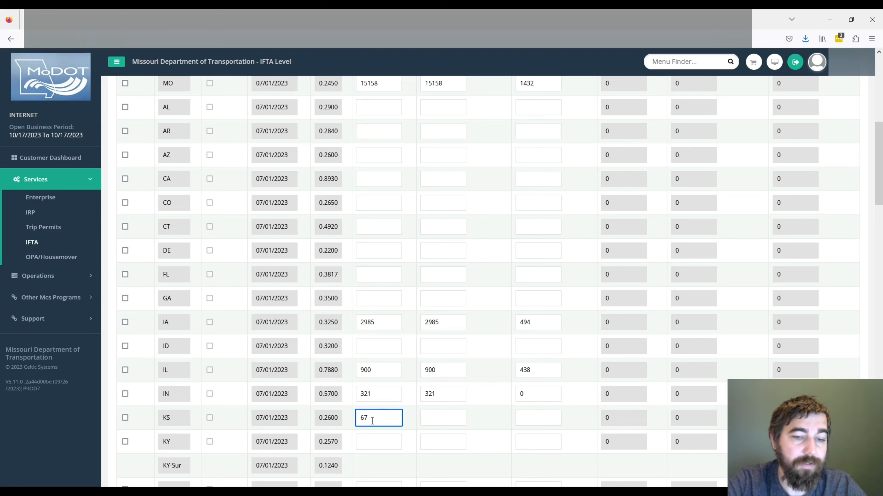
pyautogui.write('8')
pyautogui.press('Tab')
pyautogui.press('Tab')
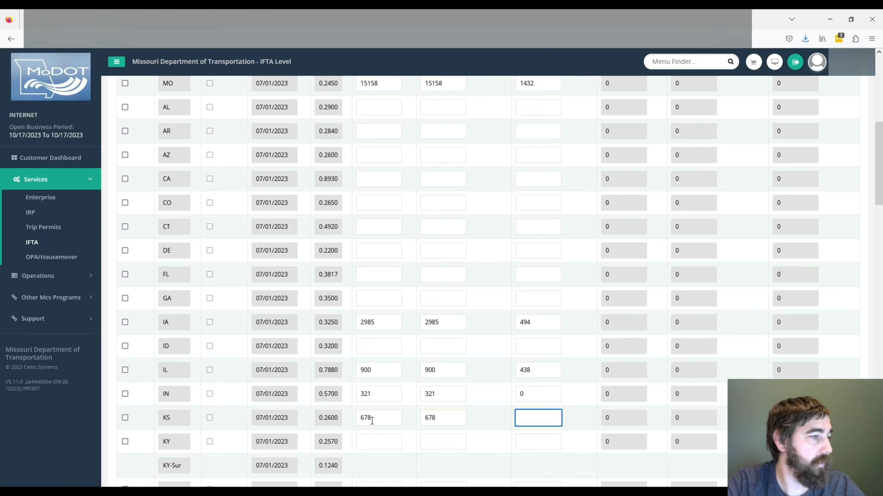
pyautogui.write('105')
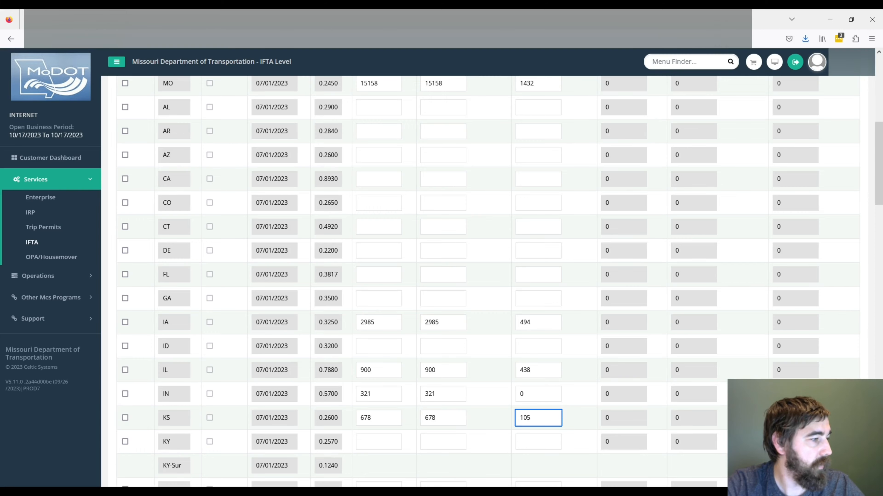
# Fill in the OH row with 418 total miles, 418 taxable miles and 0 tax paid gallons
pyautogui.scroll(-8, 358, 399)
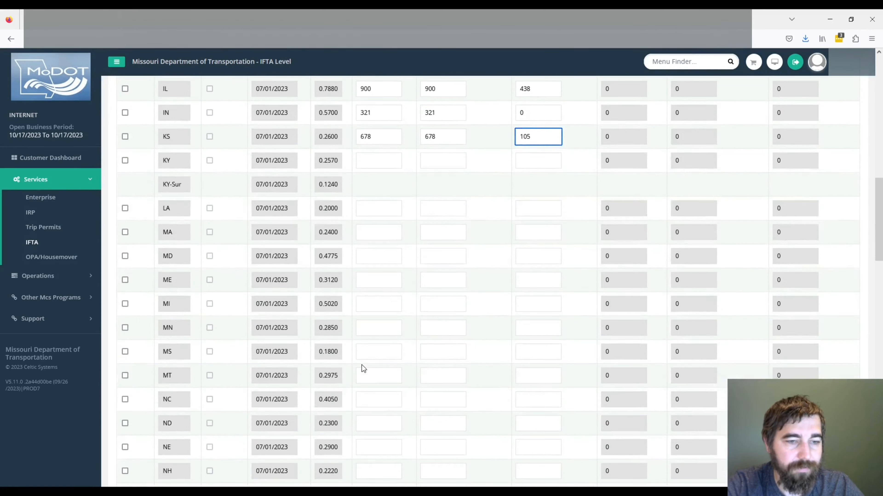
pyautogui.scroll(-5, 364, 368)
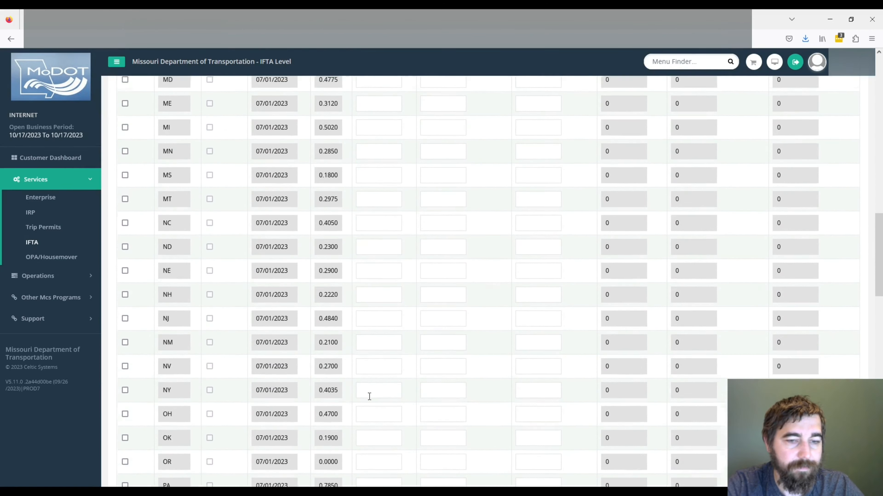
pyautogui.click(369, 398)
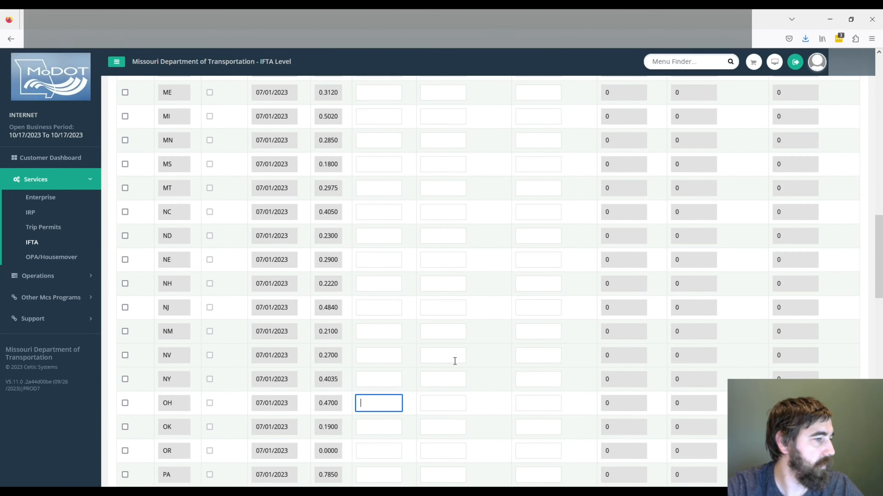
pyautogui.write('418')
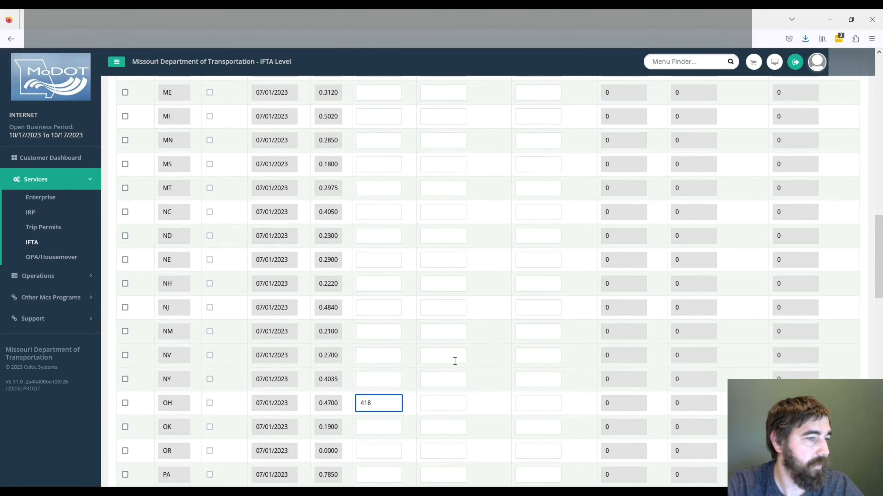
pyautogui.press('Tab')
pyautogui.press('Tab')
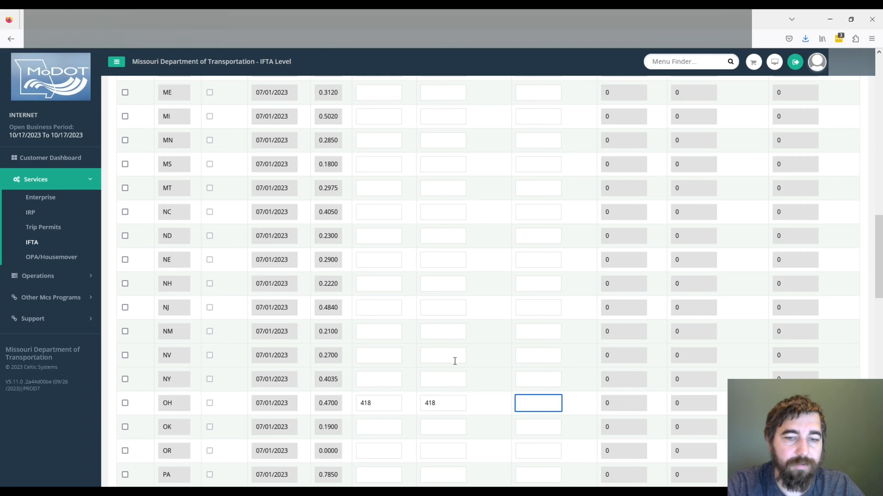
pyautogui.write('0')
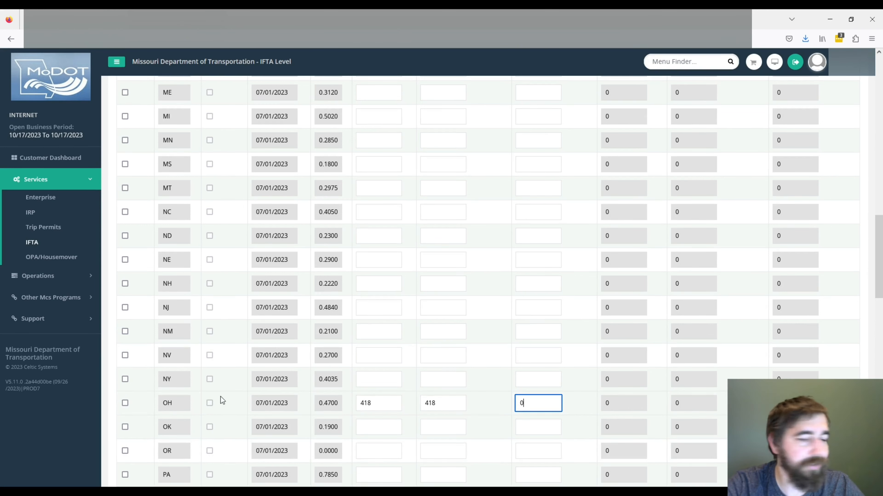
# Fill in the OK row with 619 total miles, 619 taxable miles and 0 tax paid gallons
pyautogui.click(361, 426)
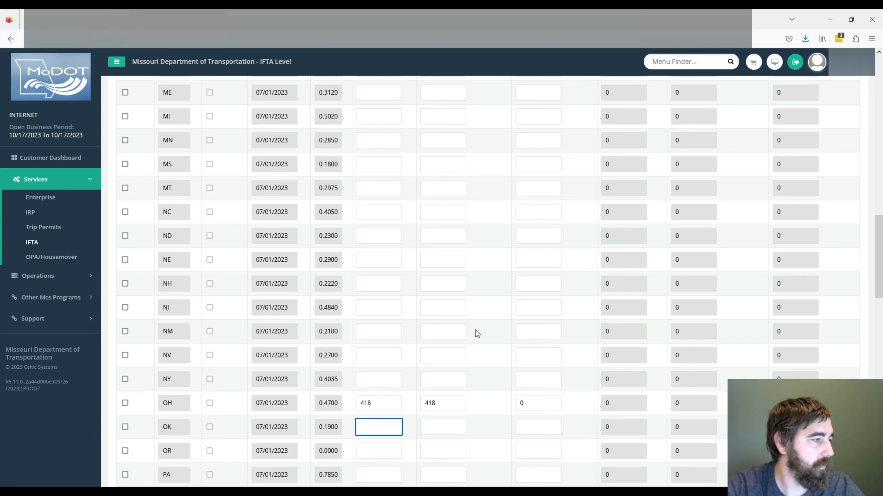
pyautogui.write('61')
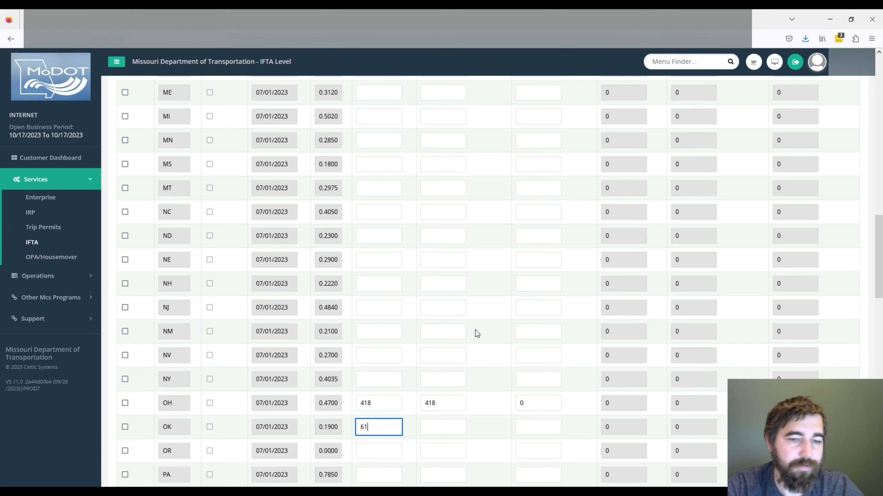
pyautogui.write('9')
pyautogui.press('Tab')
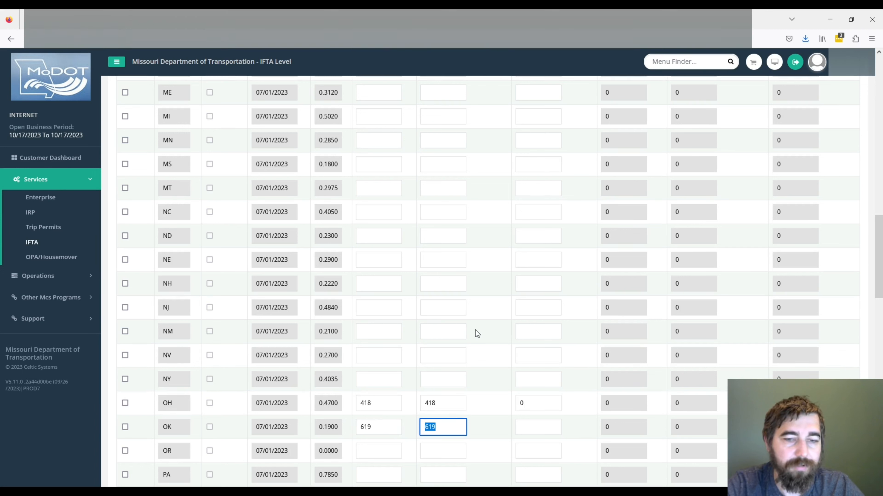
pyautogui.press('Tab')
pyautogui.write('0')
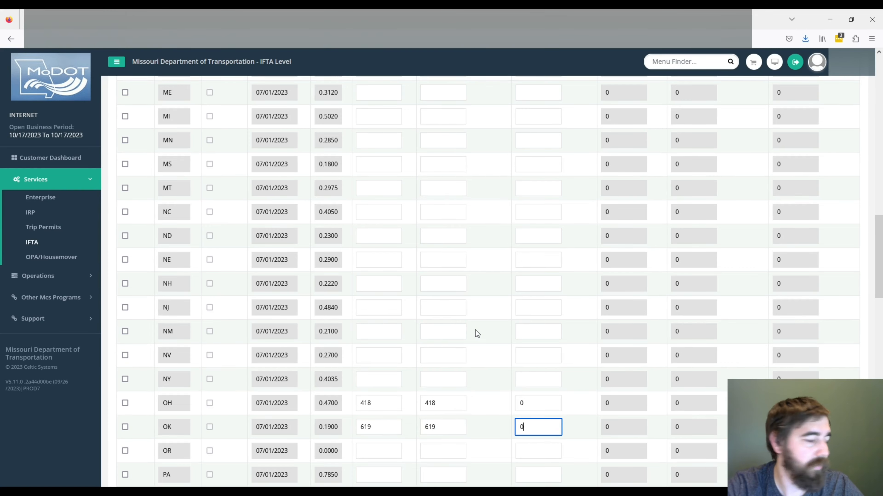
# Fill in the WV row with 26 total miles, 26 taxable miles and 0 tax paid gallons
pyautogui.scroll(-6, 475, 330)
pyautogui.scroll(-4, 430, 385)
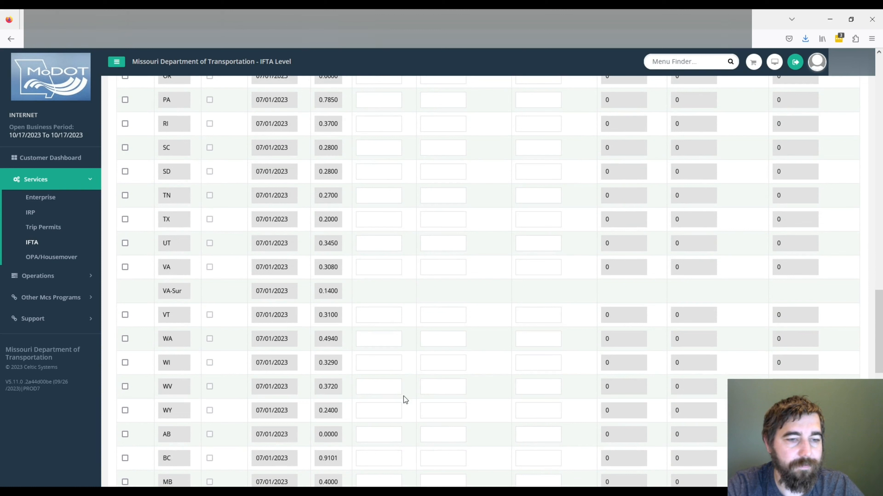
pyautogui.click(380, 383)
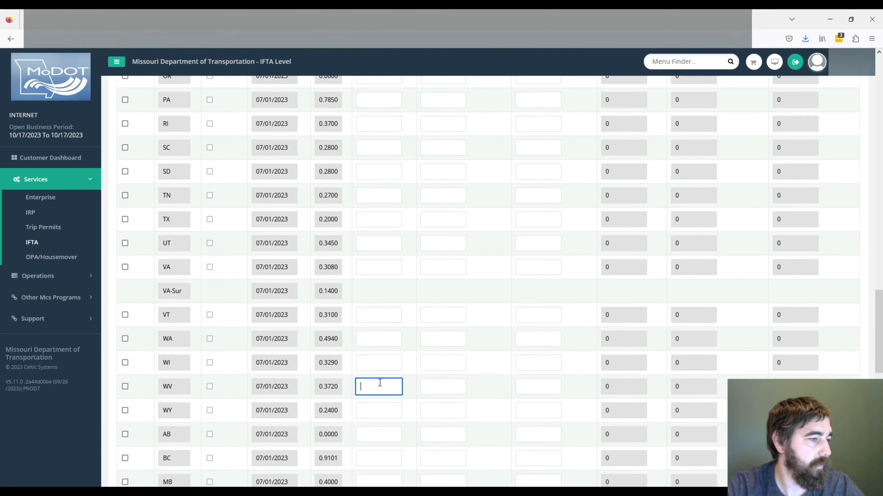
pyautogui.write('26')
pyautogui.press('Tab')
pyautogui.press('Tab')
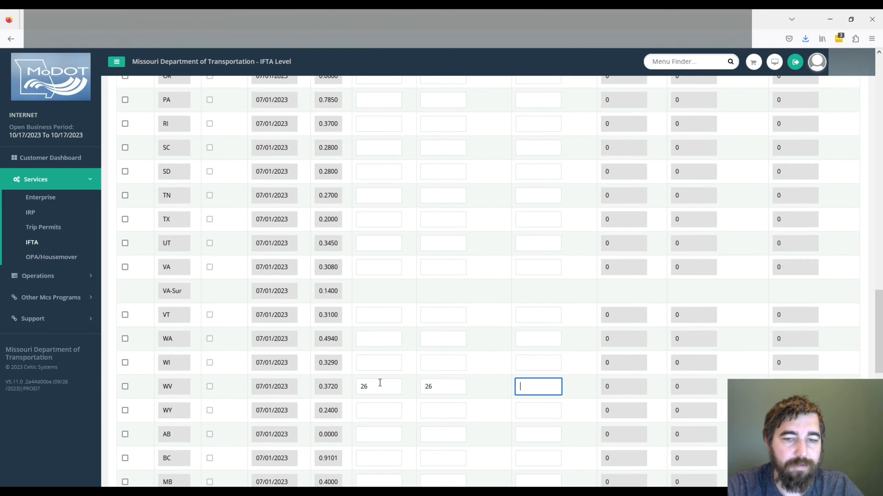
pyautogui.write('0')
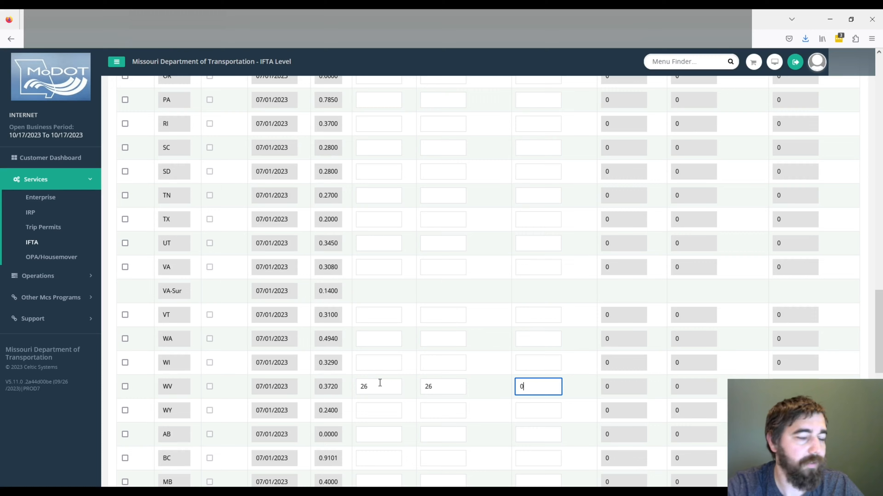
pyautogui.click(480, 331)
# Review the jurisdiction table, examining the miles and tax paid gallons entered for the travelled states and their tax rates
pyautogui.scroll(4, 476, 344)
pyautogui.scroll(12, 482, 354)
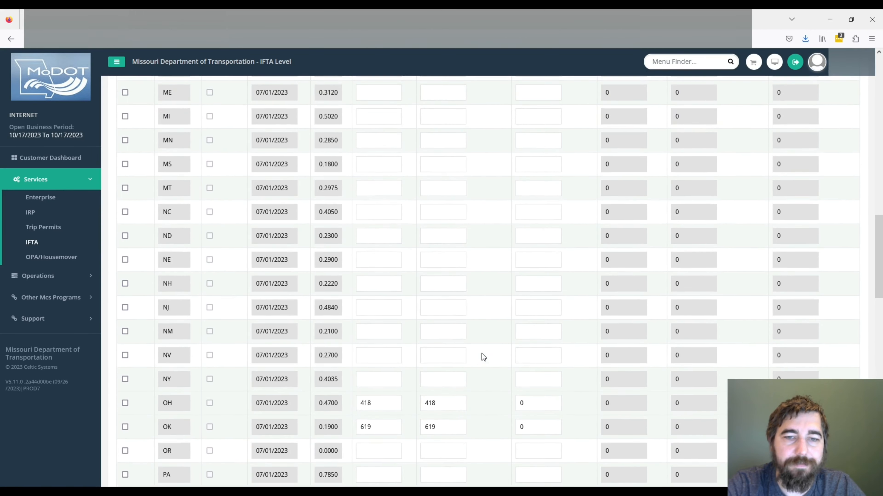
pyautogui.scroll(5, 482, 353)
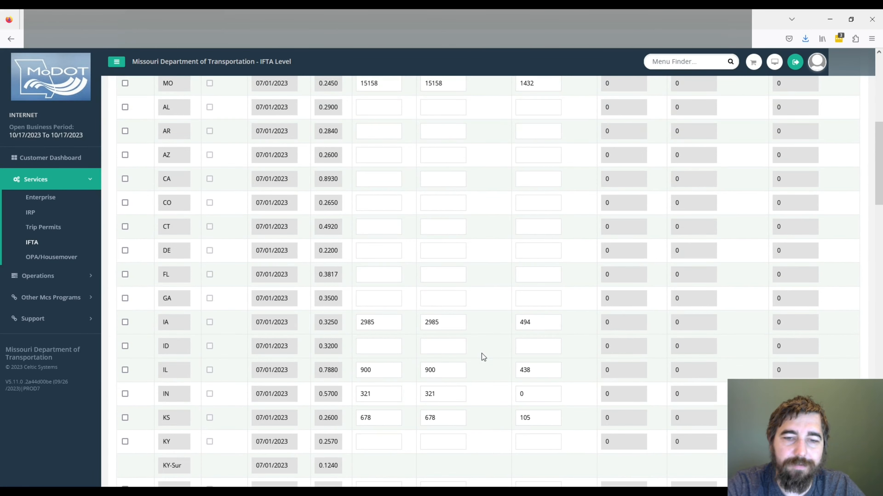
pyautogui.scroll(-20, 481, 353)
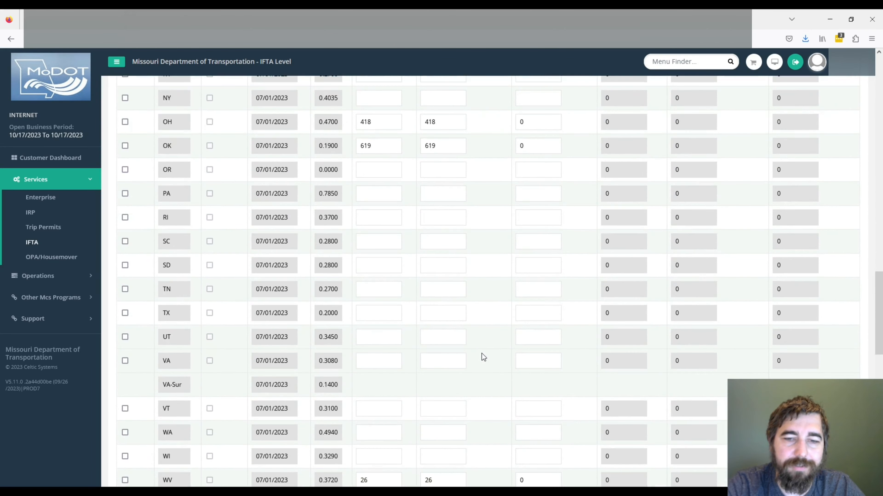
pyautogui.scroll(20, 481, 353)
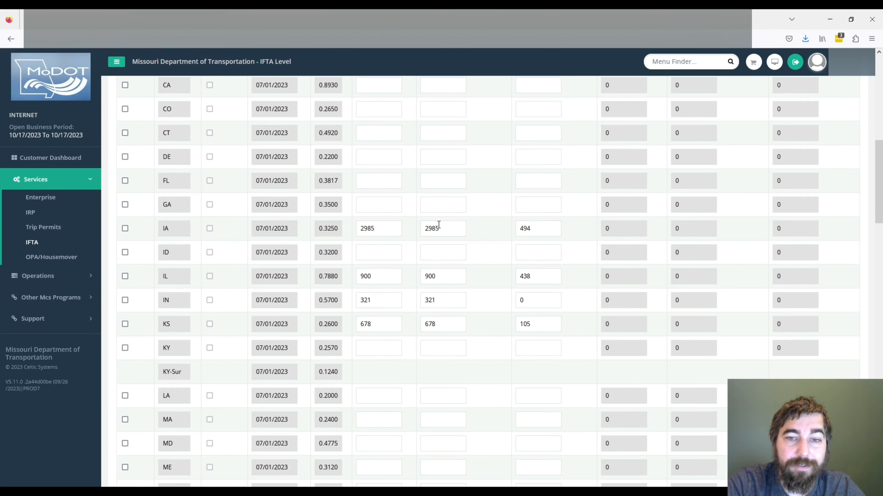
pyautogui.scroll(2, 438, 225)
pyautogui.scroll(4, 439, 225)
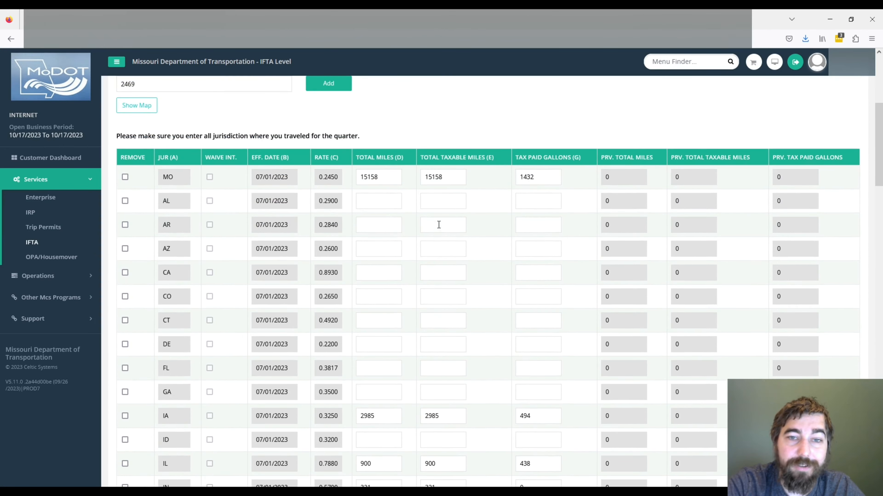
pyautogui.scroll(-2, 438, 225)
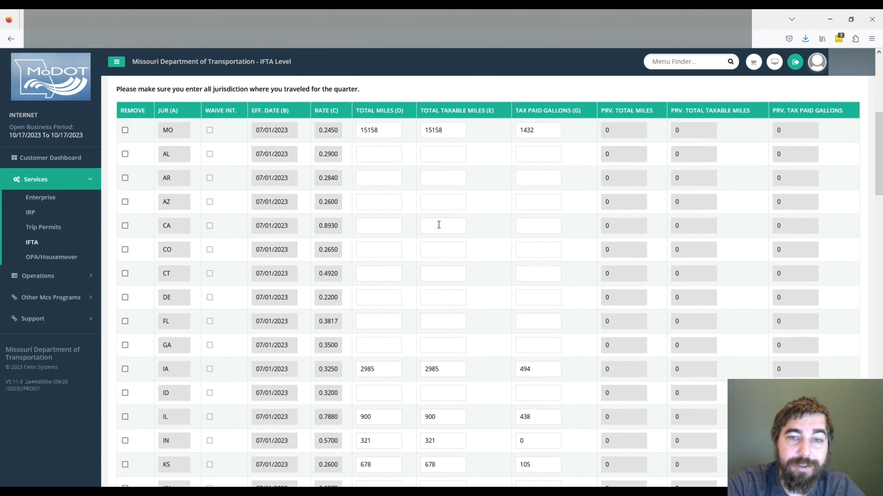
pyautogui.scroll(-2, 439, 225)
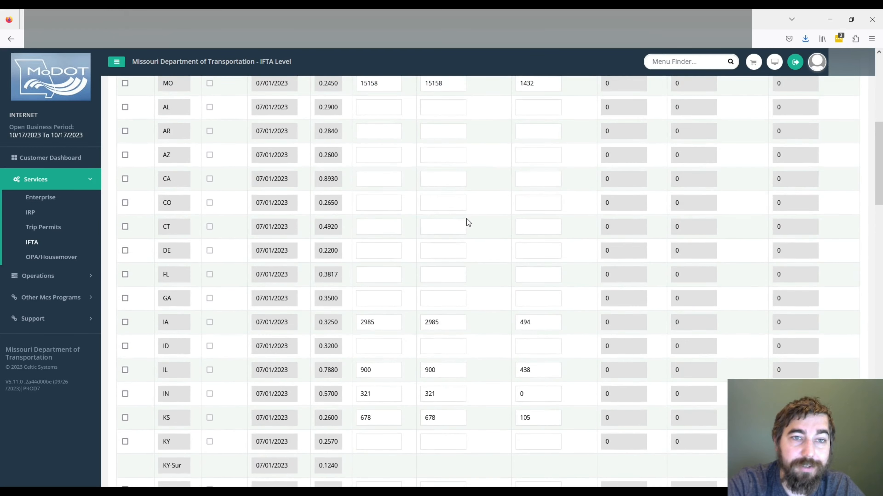
pyautogui.scroll(2, 466, 219)
pyautogui.scroll(-2, 467, 218)
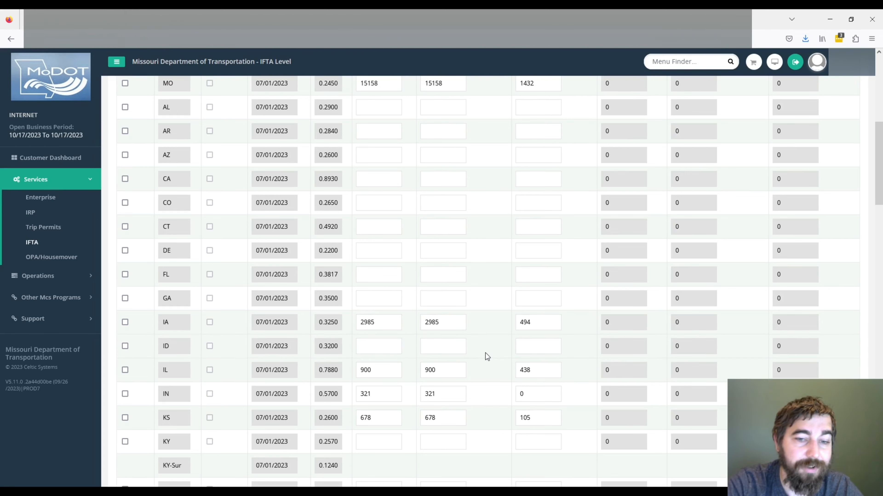
pyautogui.scroll(-2, 486, 354)
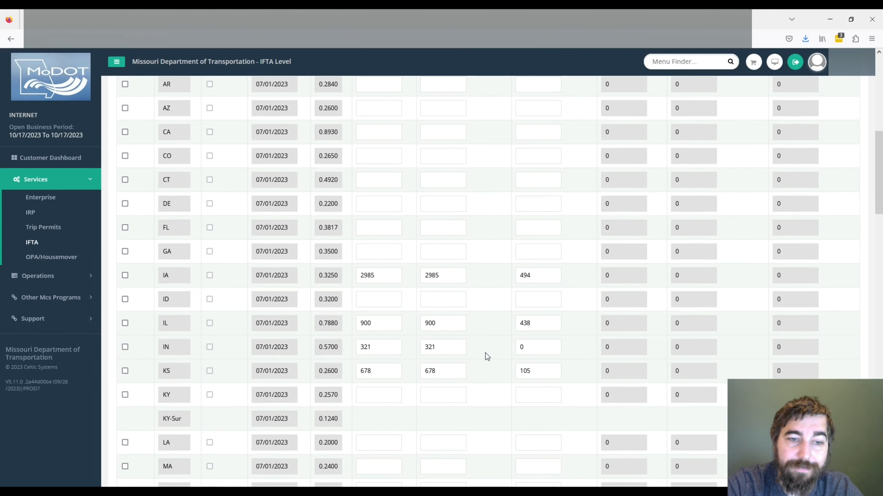
pyautogui.scroll(-4, 485, 353)
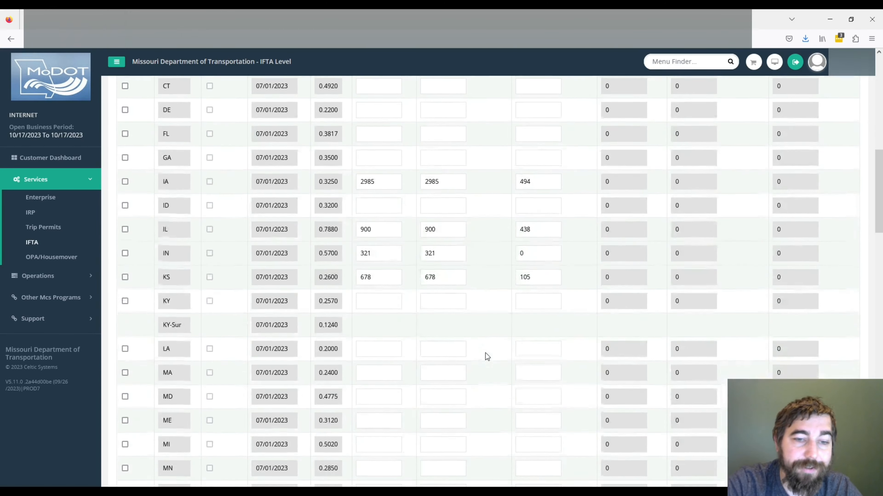
pyautogui.scroll(-2, 486, 353)
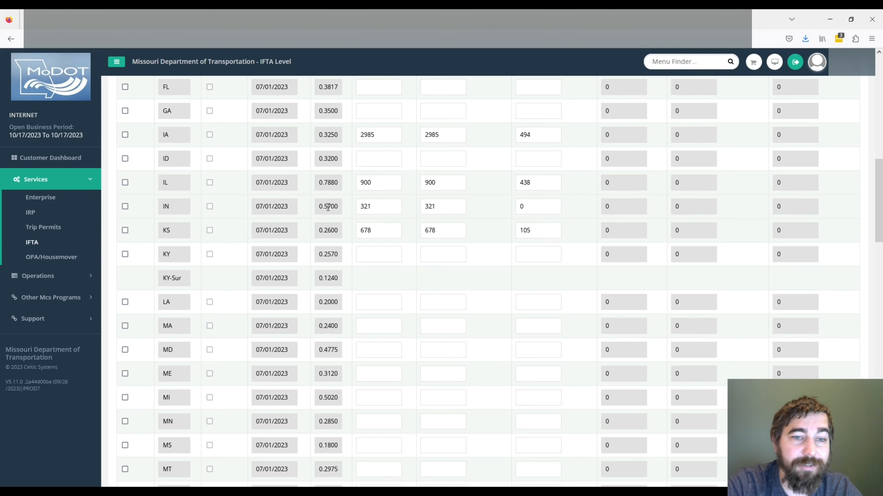
pyautogui.scroll(-10, 334, 335)
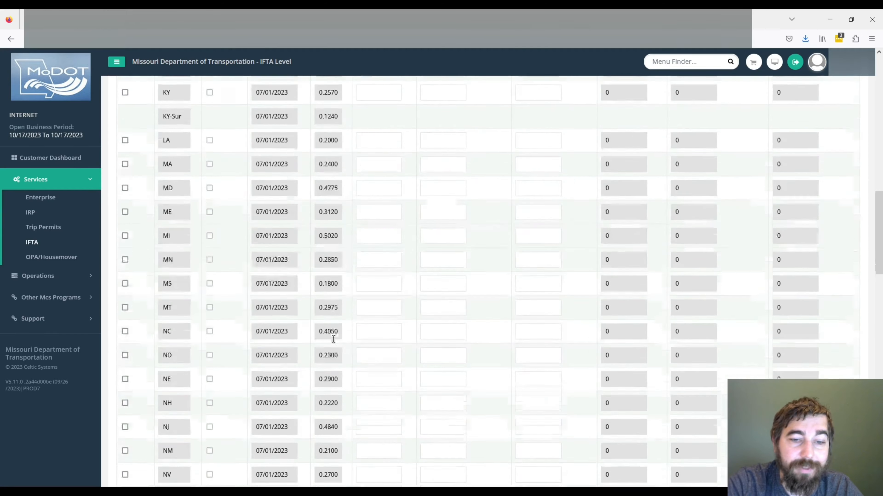
pyautogui.scroll(-7, 342, 376)
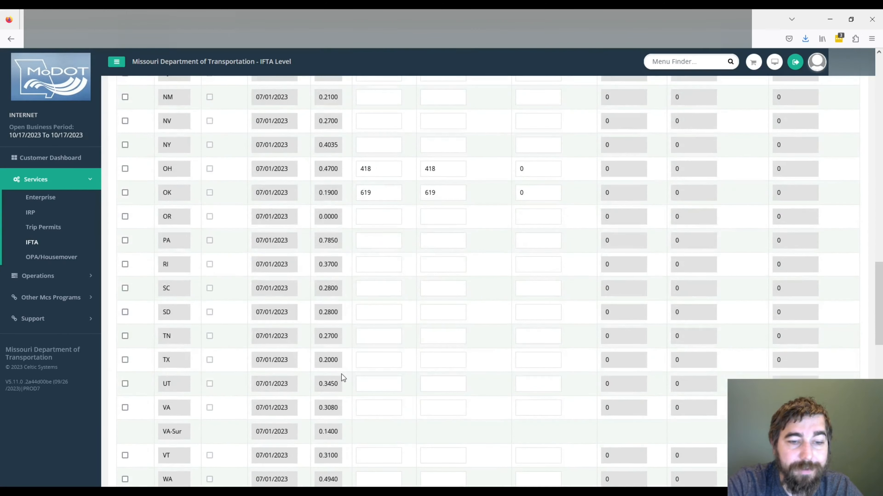
pyautogui.scroll(-1, 341, 394)
pyautogui.scroll(9, 341, 394)
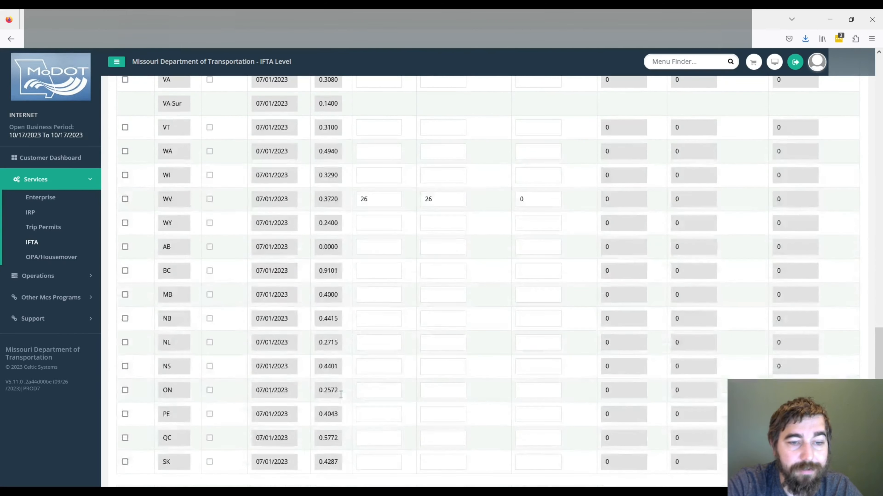
pyautogui.scroll(10, 343, 358)
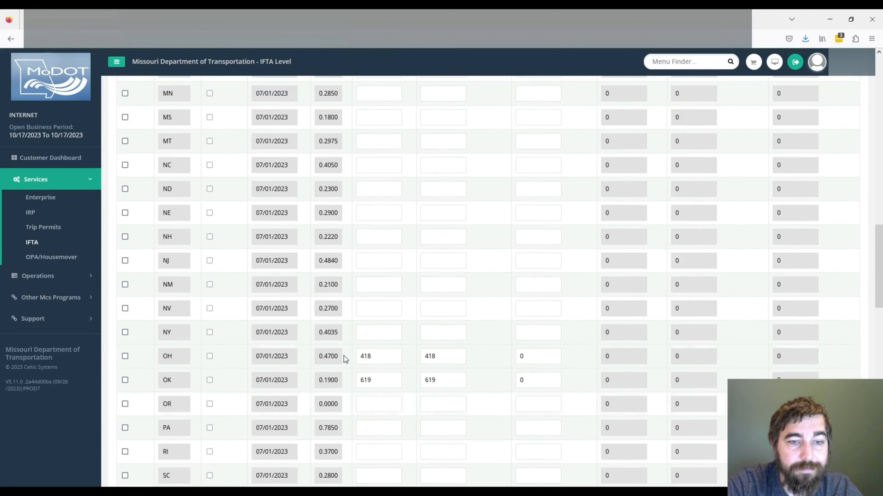
pyautogui.scroll(5, 344, 356)
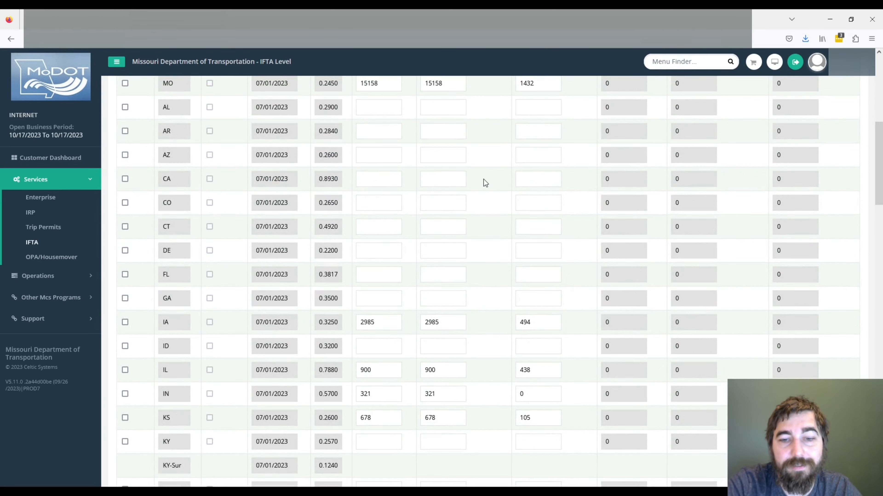
# Set the current return's Total Miles (I) for Schedule A to 21105 in the return details
pyautogui.scroll(-20, 485, 183)
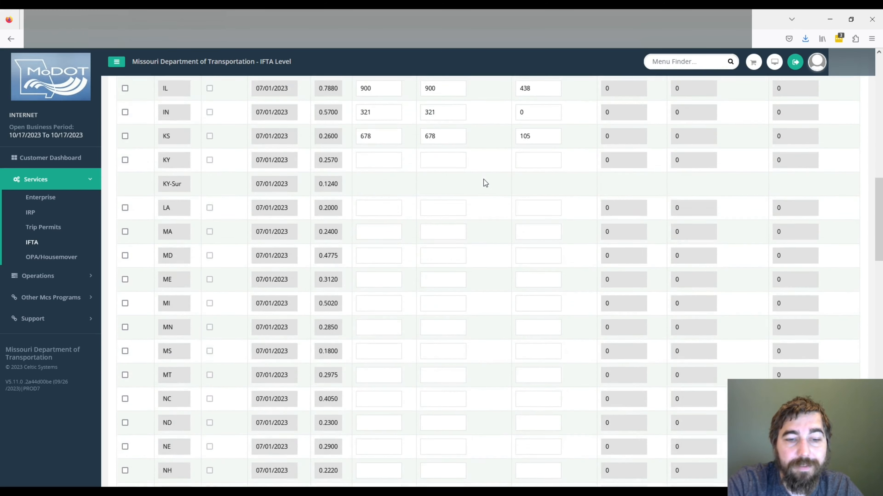
pyautogui.scroll(-6, 483, 261)
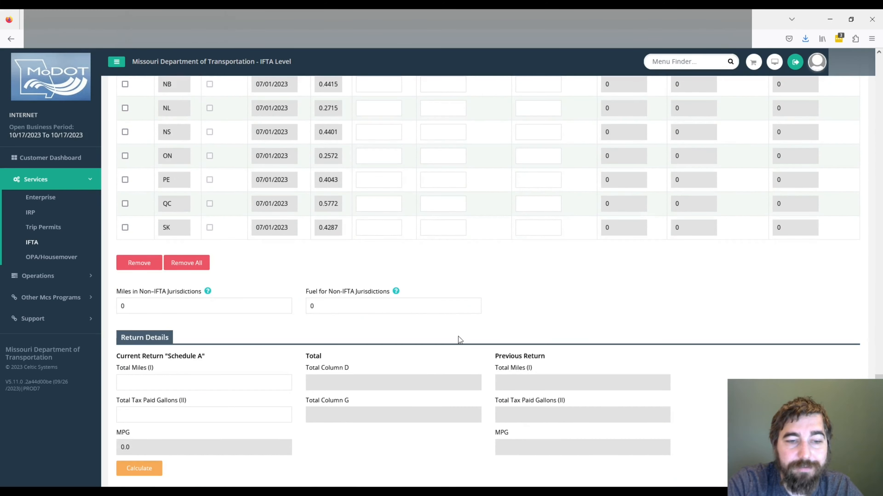
pyautogui.click(230, 387)
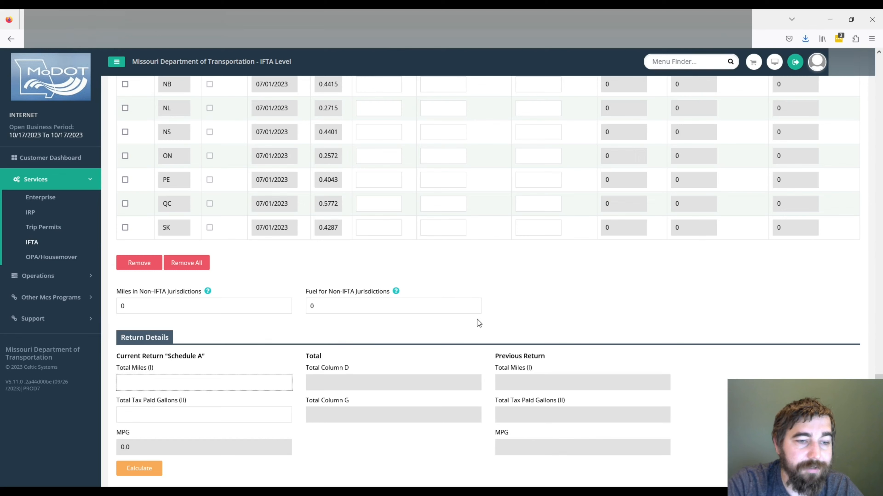
pyautogui.write('21')
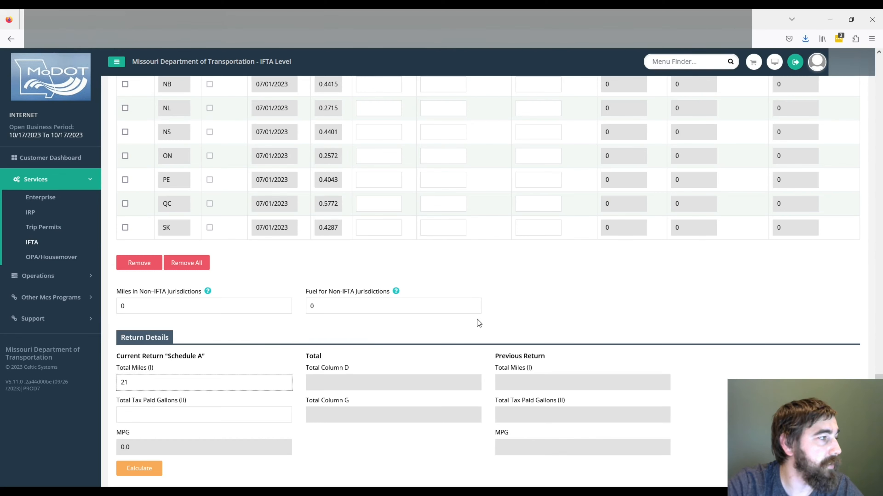
pyautogui.write('105')
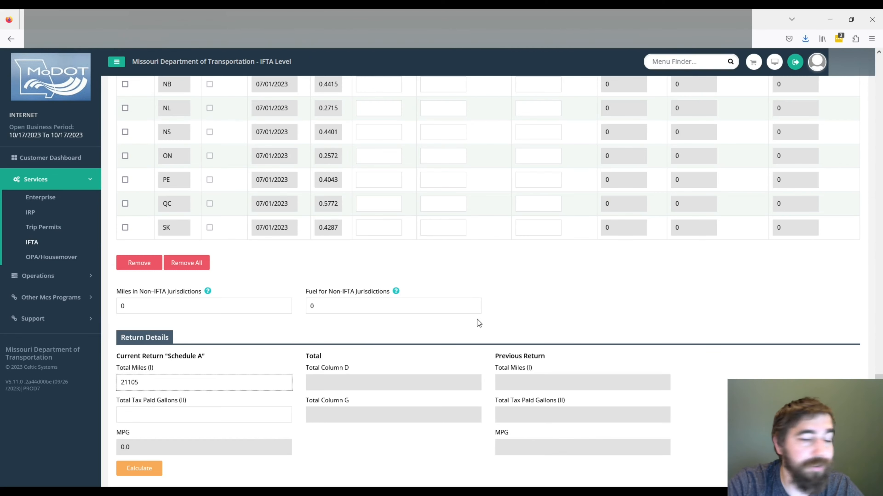
# Set the current return's Total Tax Paid Gallons (II) to 2469 and calculate the return's totals and MPG
pyautogui.press('Tab')
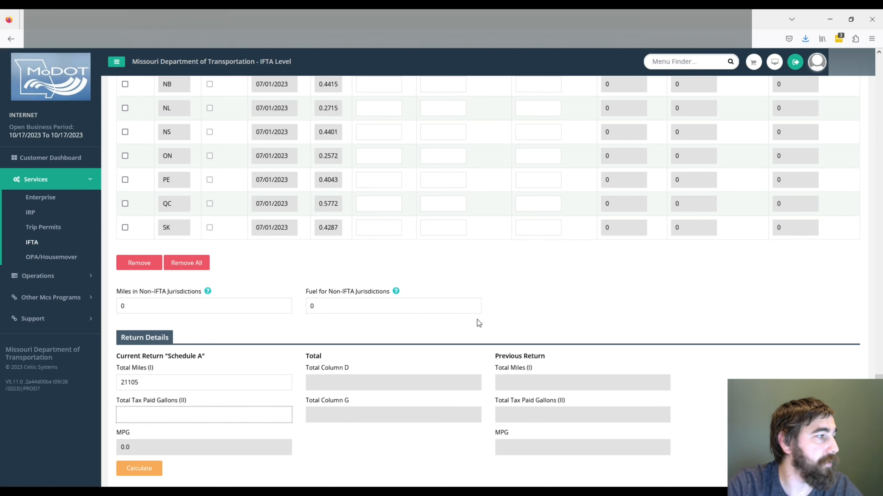
pyautogui.write('24')
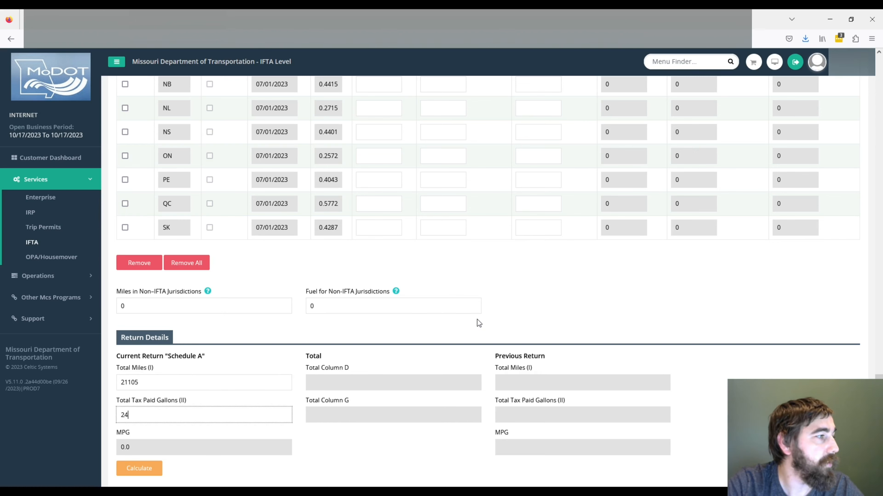
pyautogui.write('69')
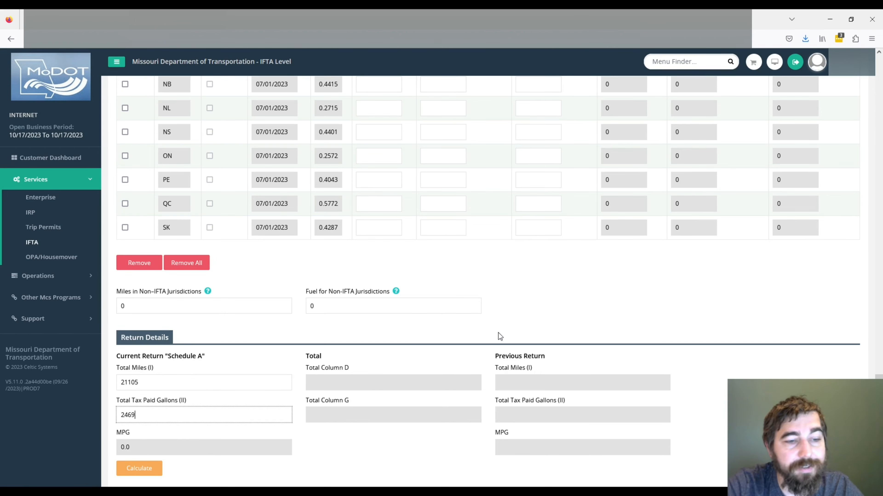
pyautogui.click(143, 469)
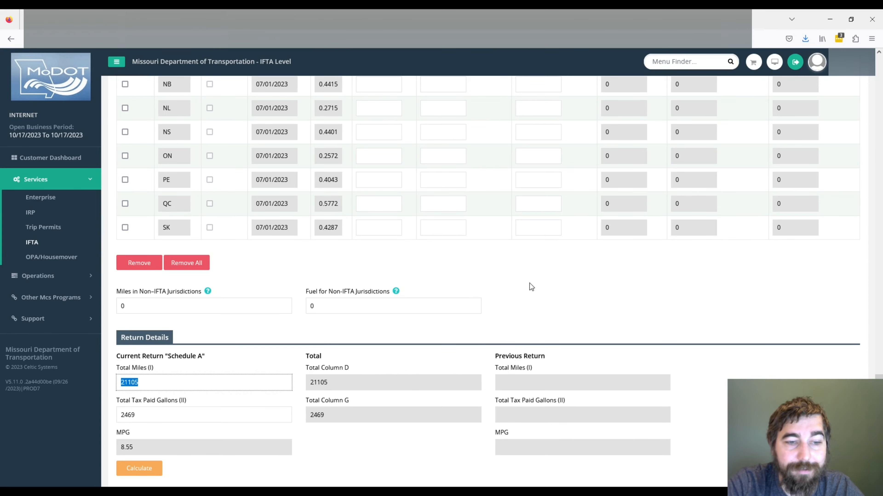
# Compare the calculated Column D and Column G totals with the jurisdiction totals and the Schedule A mileage and gallon entries
pyautogui.scroll(8, 542, 269)
pyautogui.scroll(20, 543, 267)
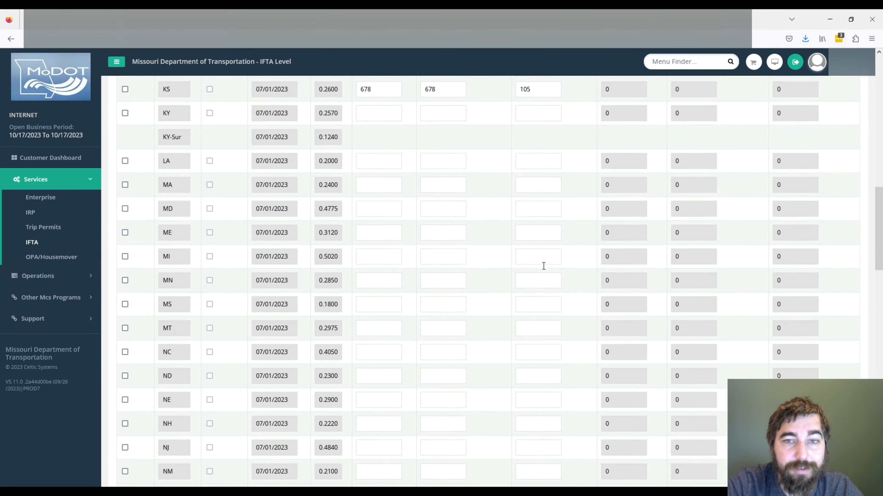
pyautogui.scroll(4, 486, 163)
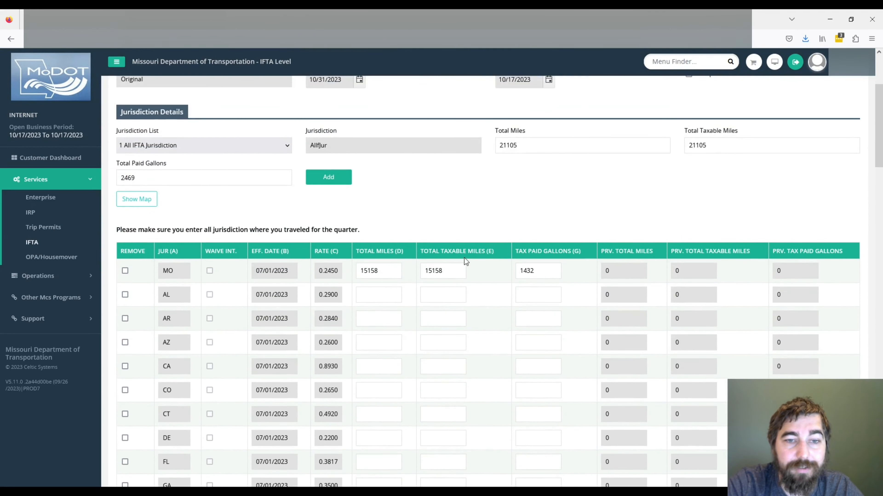
pyautogui.scroll(-20, 468, 349)
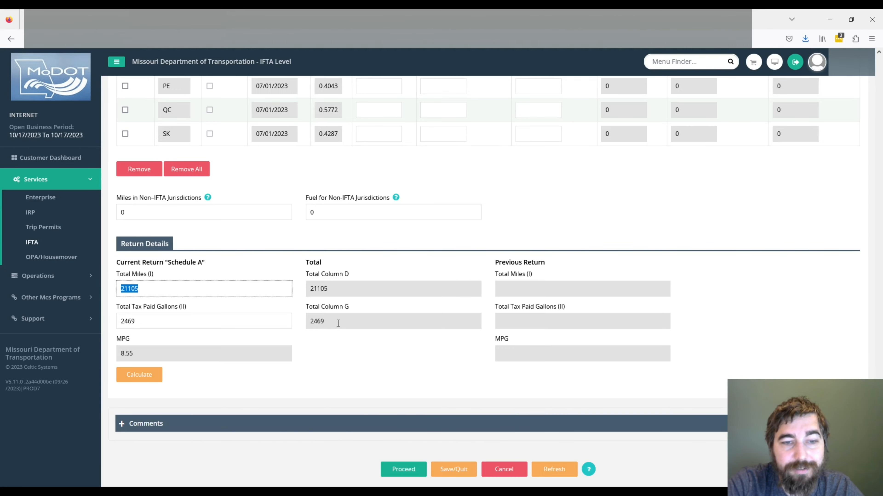
pyautogui.scroll(15, 338, 323)
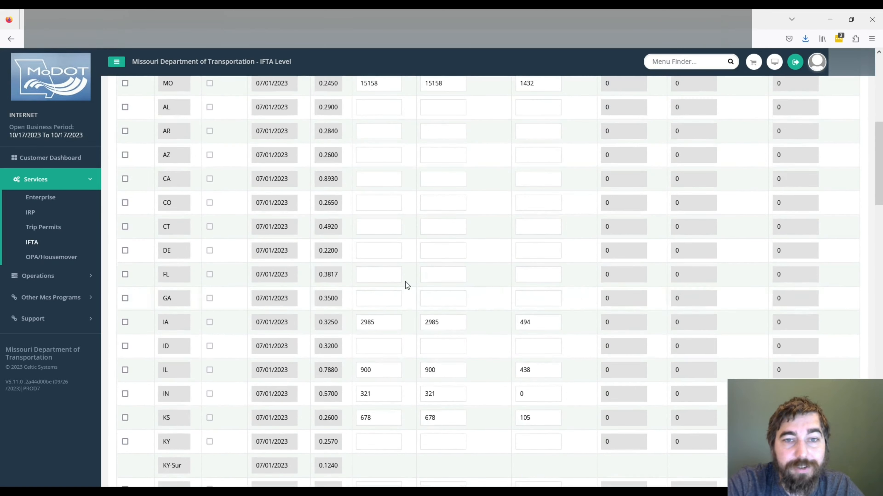
pyautogui.scroll(5, 406, 278)
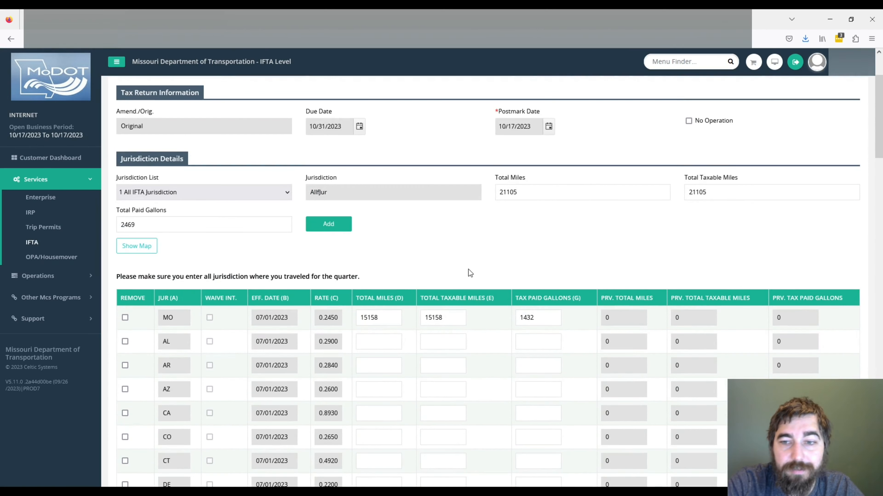
pyautogui.scroll(-10, 434, 338)
pyautogui.scroll(-12, 435, 339)
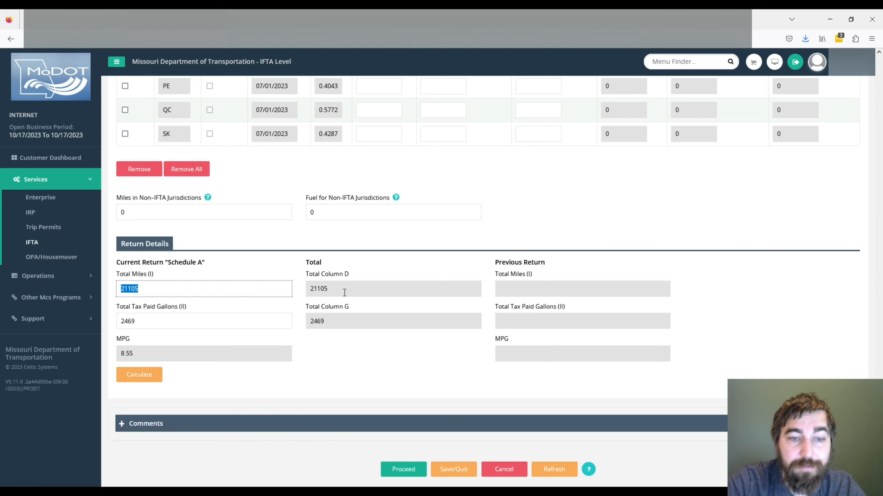
pyautogui.scroll(3, 415, 252)
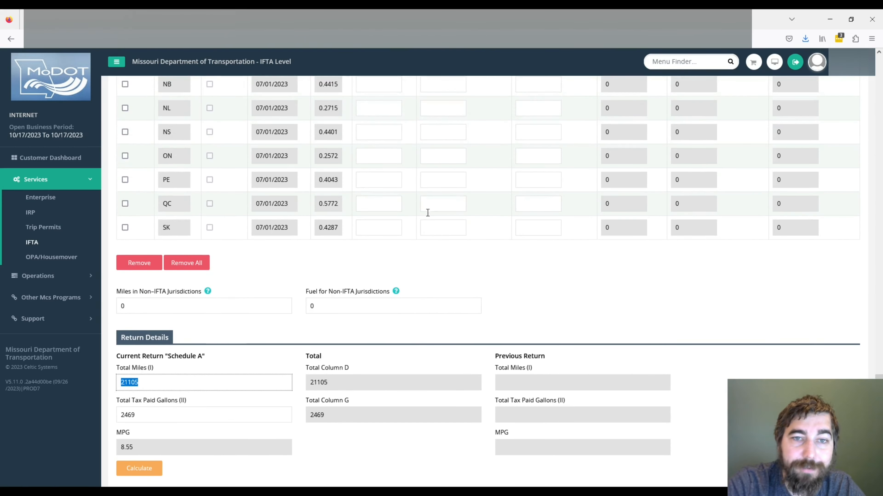
pyautogui.scroll(2, 444, 261)
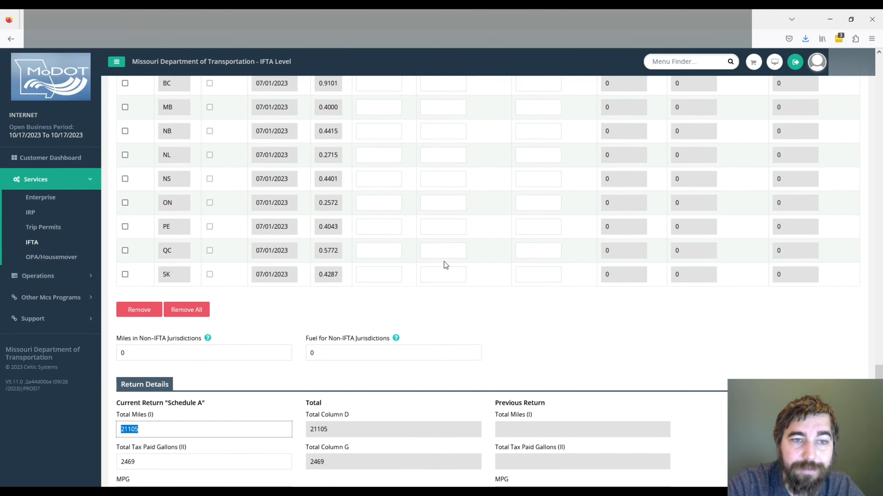
pyautogui.scroll(-3, 444, 263)
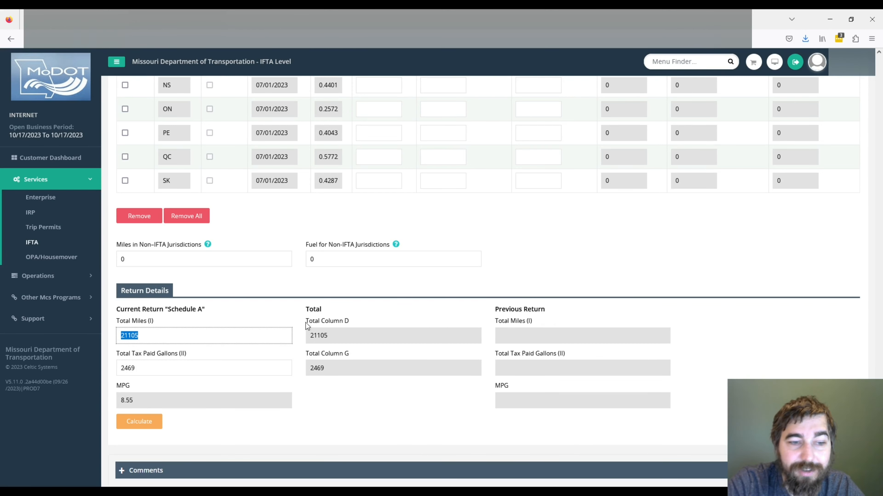
pyautogui.scroll(-2, 278, 327)
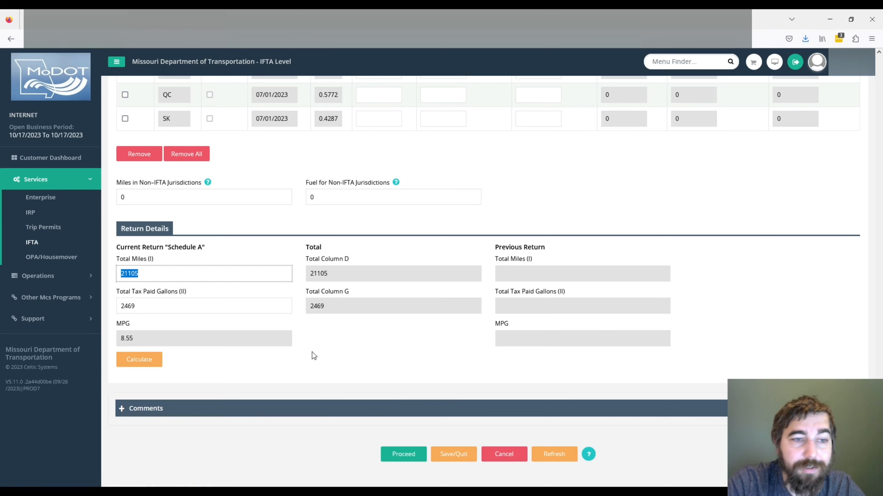
# Proceed to the tax return summary and review its return information, return details and jurisdiction breakdown
pyautogui.click(404, 457)
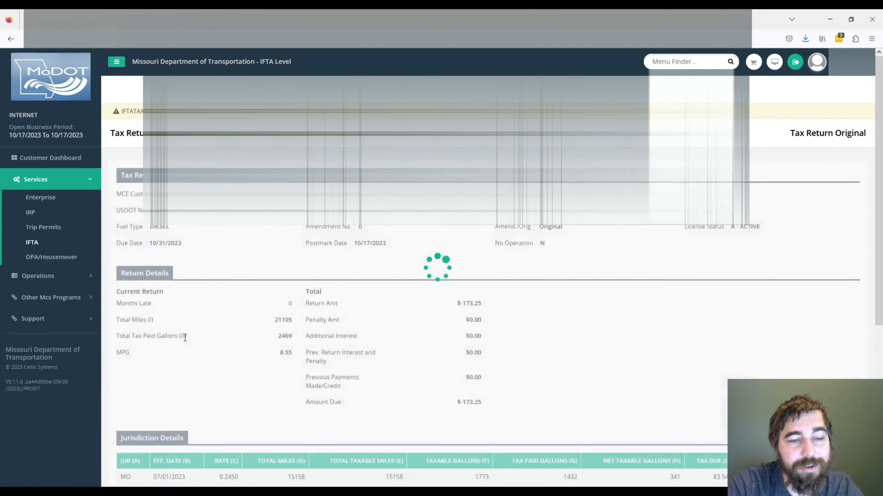
pyautogui.scroll(-6, 362, 236)
pyautogui.scroll(4, 447, 278)
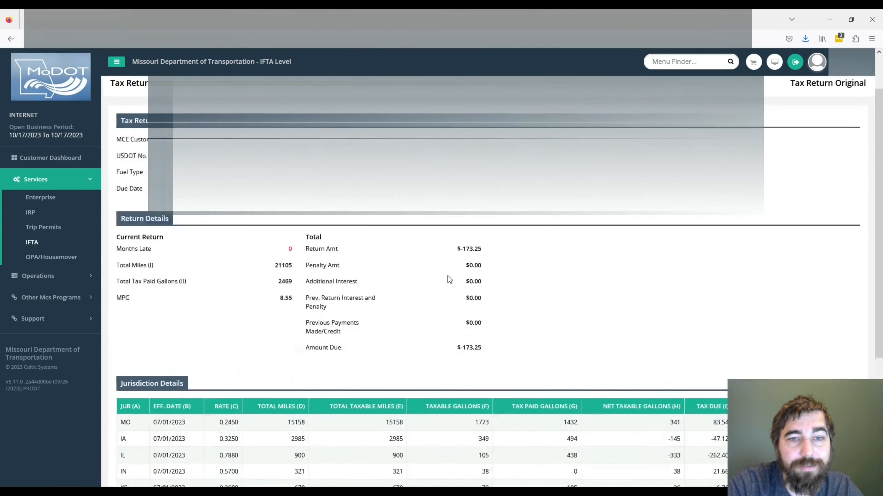
pyautogui.scroll(2, 449, 277)
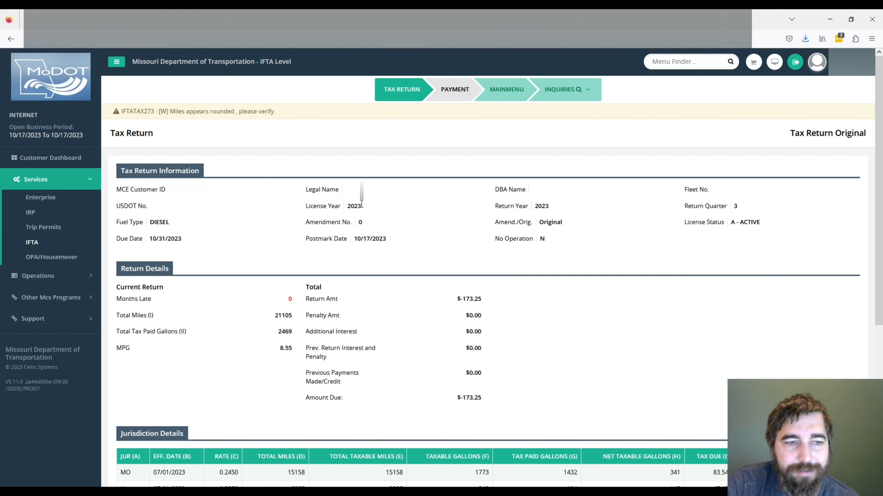
pyautogui.scroll(-4, 361, 205)
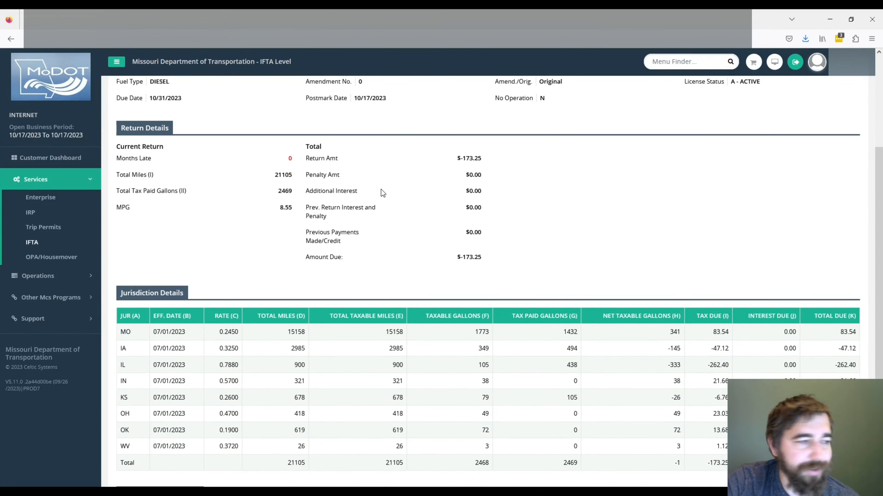
pyautogui.scroll(-1, 380, 189)
pyautogui.scroll(-1, 399, 192)
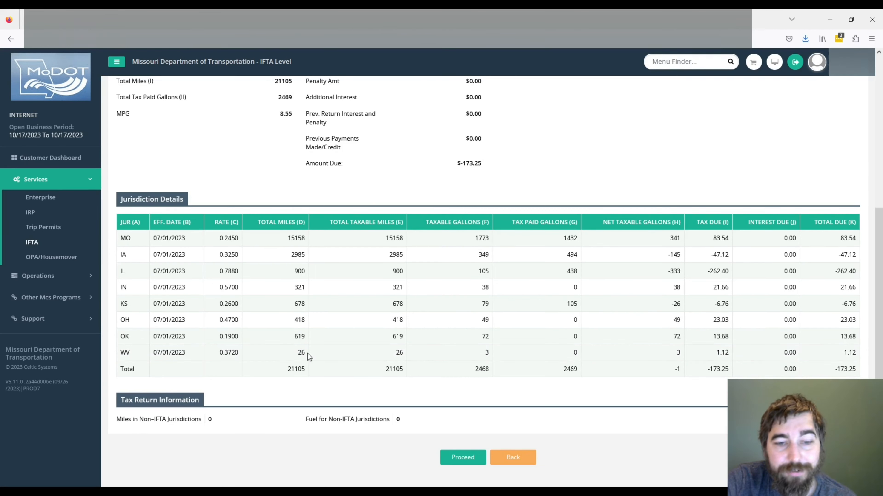
pyautogui.scroll(6, 595, 230)
pyautogui.scroll(-2, 612, 237)
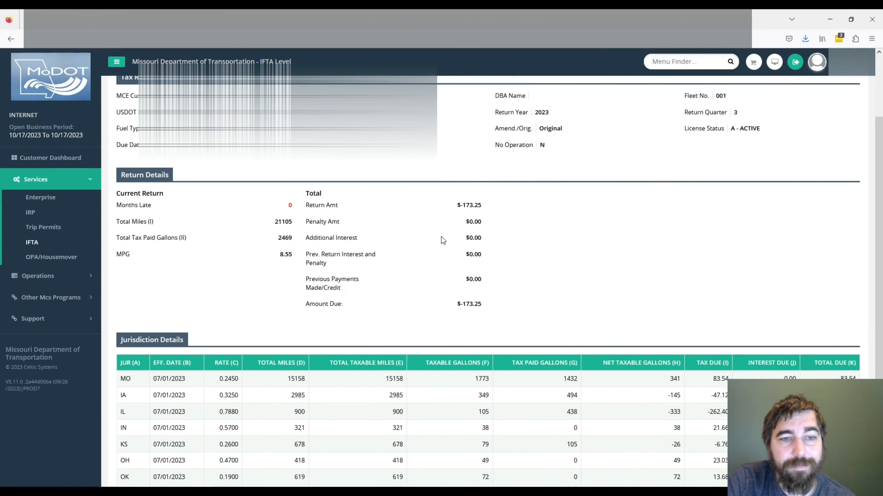
# Examine the IL row's taxable gallons, tax paid gallons, net taxable gallons and total due in the jurisdiction details
pyautogui.scroll(-4, 456, 212)
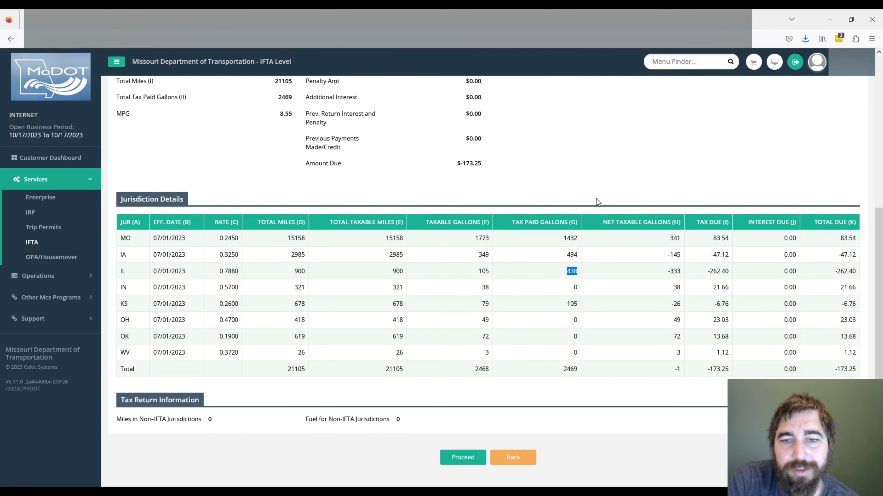
pyautogui.click(601, 179)
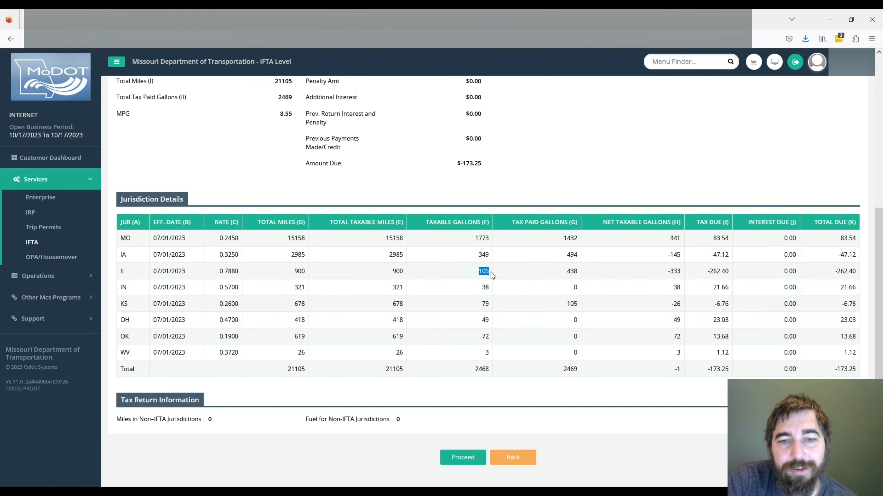
pyautogui.click(661, 274)
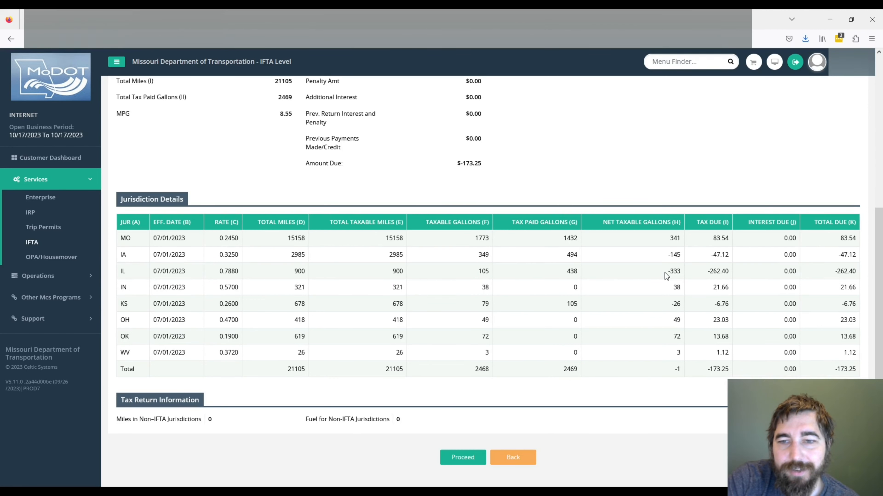
pyautogui.moveTo(665, 272); pyautogui.dragTo(671, 273)
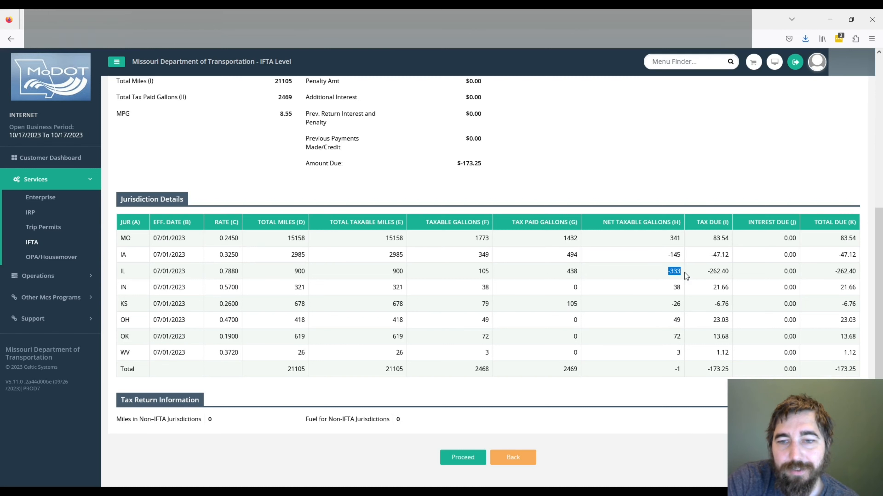
pyautogui.click(697, 177)
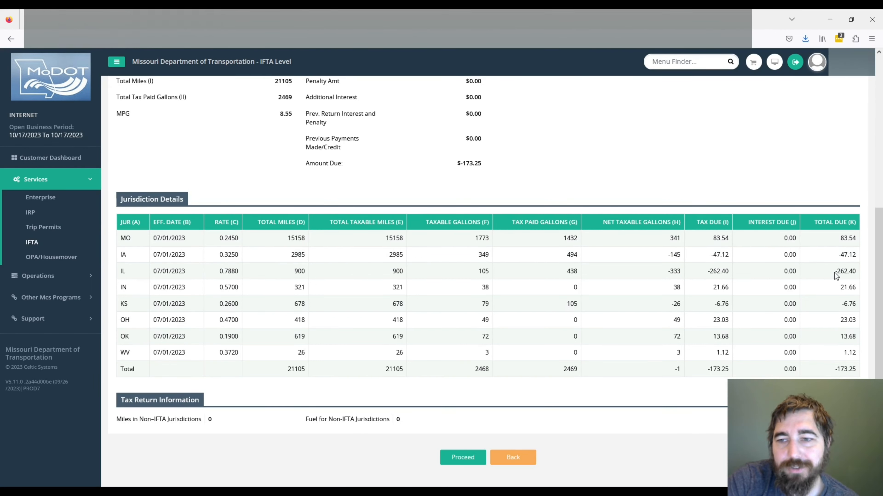
pyautogui.moveTo(834, 272); pyautogui.dragTo(855, 274)
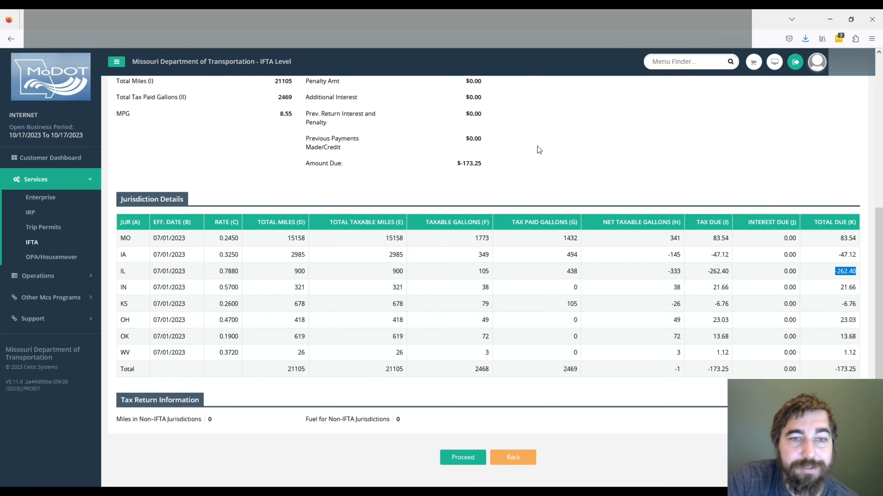
pyautogui.click(484, 182)
# Check the return's amount due and compare the MO and IL tax rates in the jurisdiction details
pyautogui.scroll(3, 476, 308)
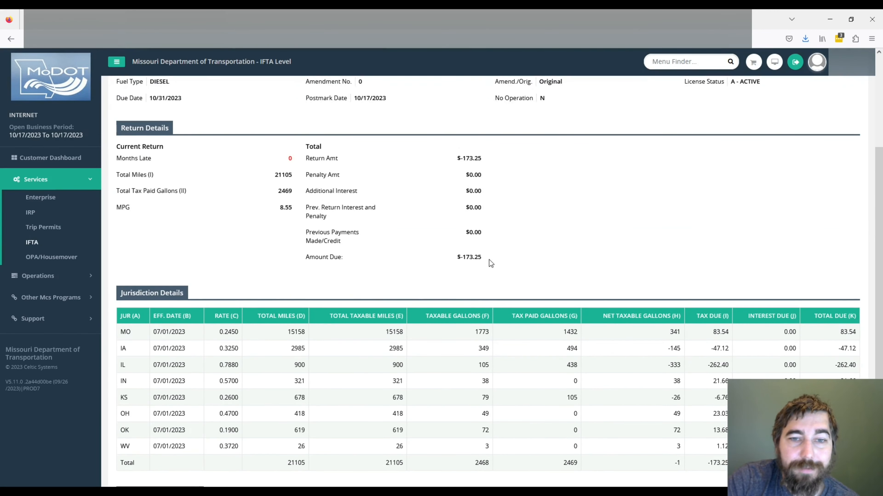
pyautogui.moveTo(488, 260)
pyautogui.mouseDown()
pyautogui.moveTo(482, 156)
pyautogui.moveTo(471, 209)
pyautogui.moveTo(477, 260)
pyautogui.moveTo(485, 258)
pyautogui.moveTo(464, 258)
pyautogui.moveTo(482, 257)
pyautogui.mouseUp()
pyautogui.click(504, 235)
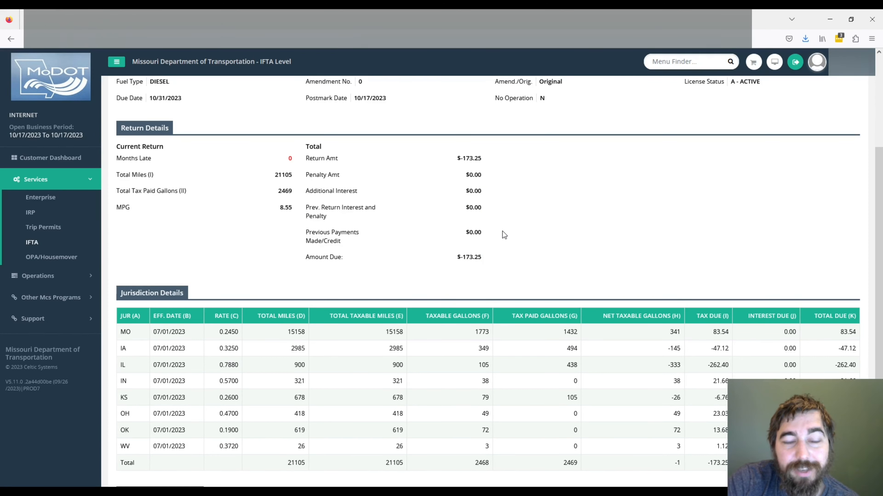
pyautogui.scroll(4, 504, 235)
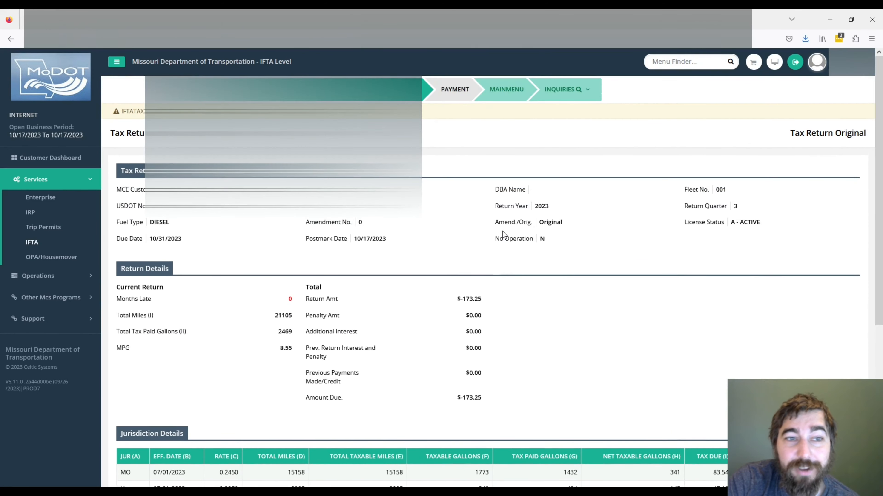
pyautogui.scroll(-7, 502, 231)
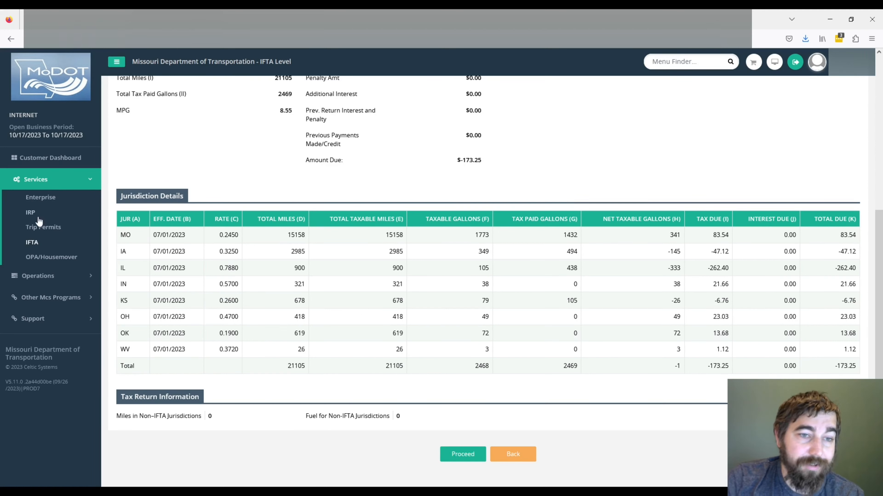
pyautogui.moveTo(221, 236); pyautogui.dragTo(240, 238)
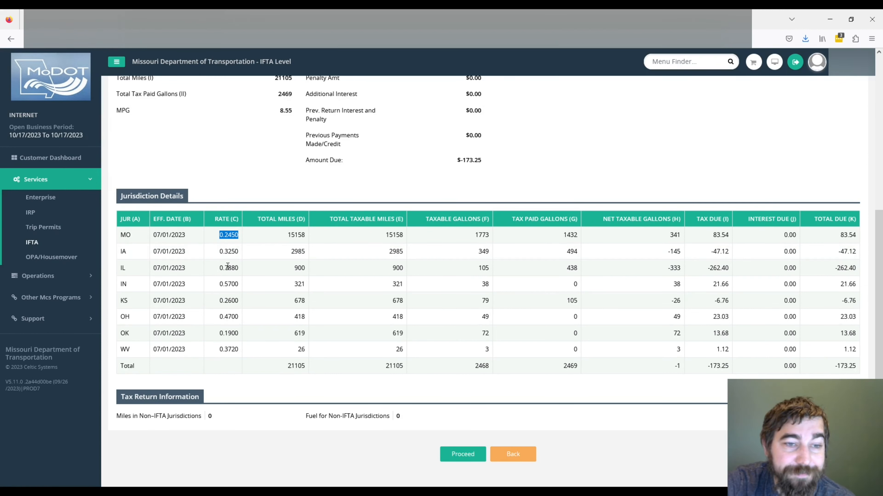
pyautogui.moveTo(217, 269); pyautogui.dragTo(242, 270)
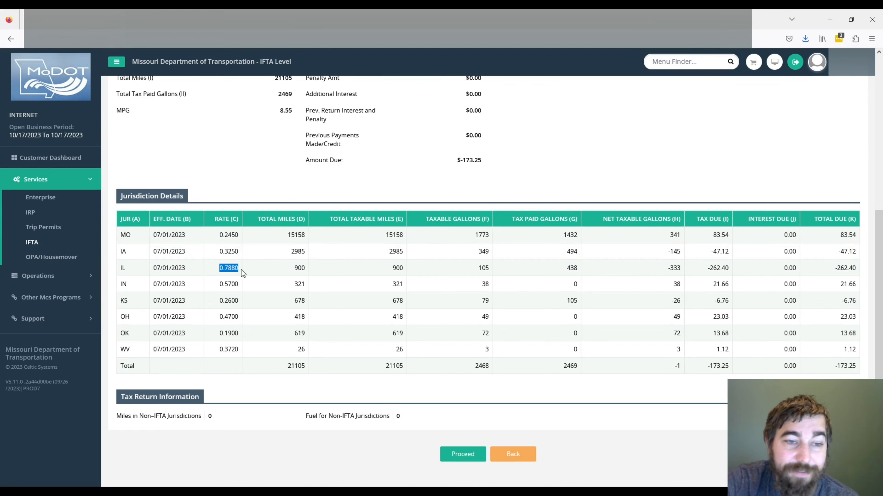
pyautogui.click(273, 183)
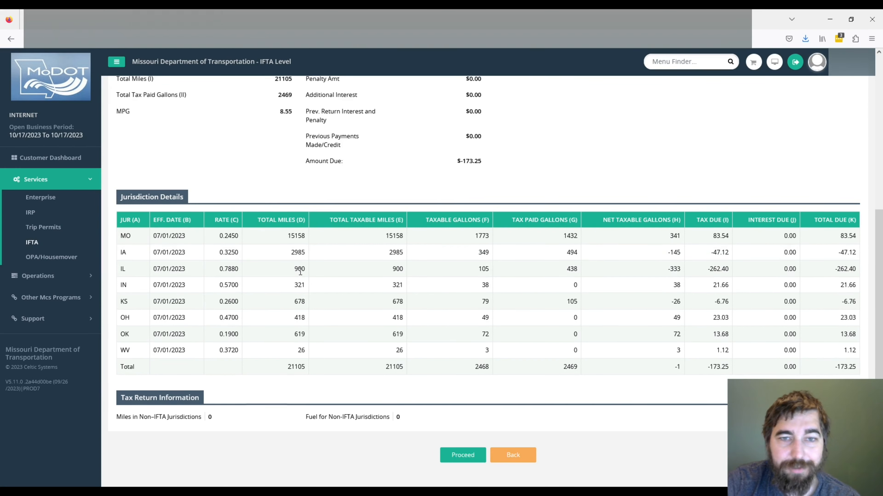
pyautogui.scroll(2, 333, 263)
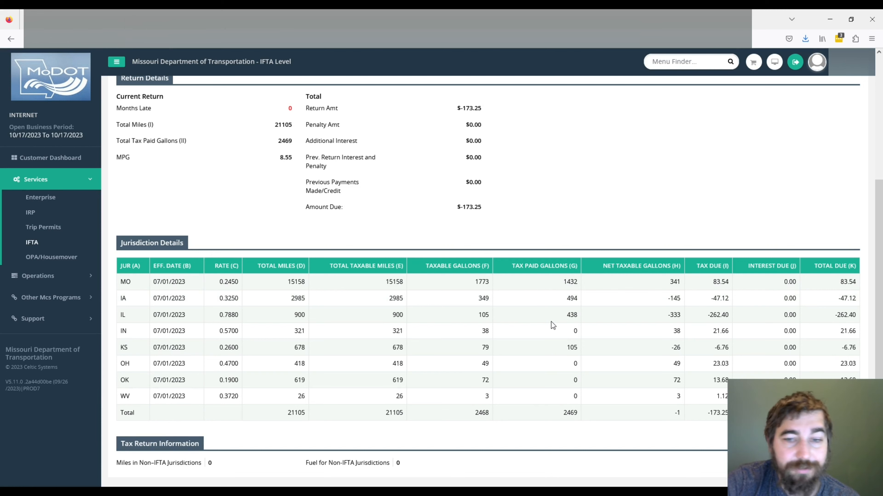
pyautogui.scroll(-2, 507, 228)
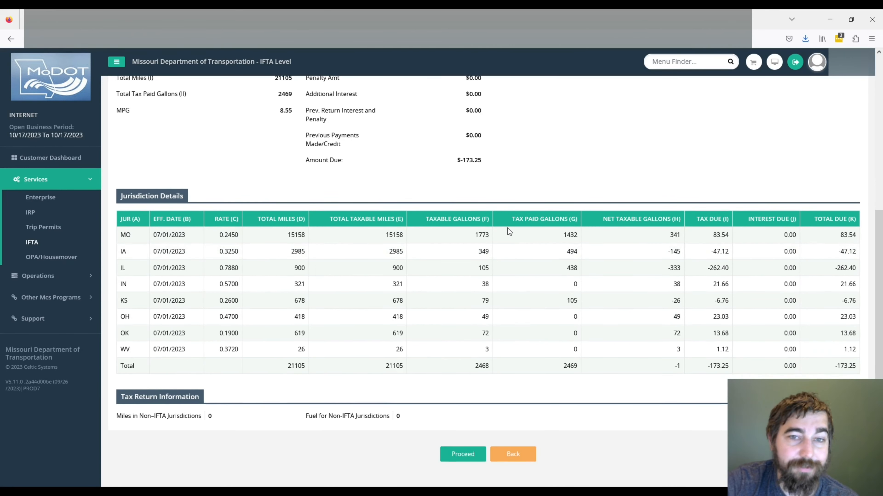
# Recheck the amount due on the tax return summary and submit the return to the payment stage
pyautogui.scroll(2, 477, 209)
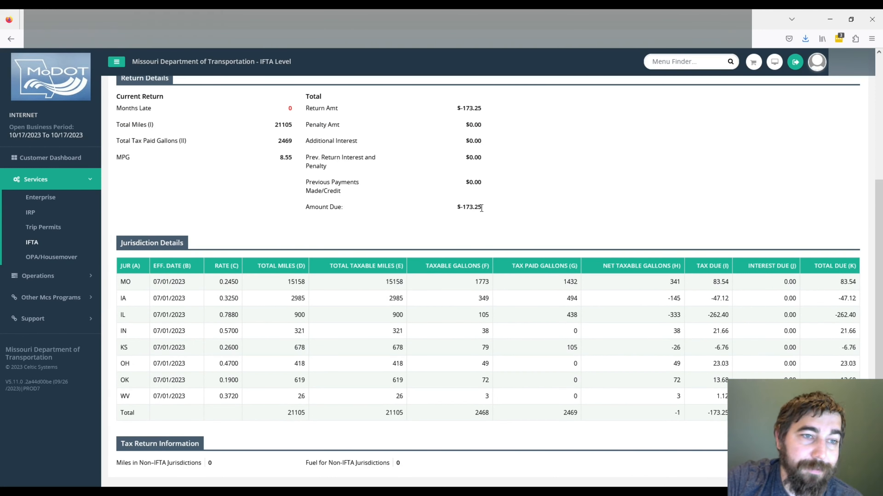
pyautogui.scroll(-2, 481, 208)
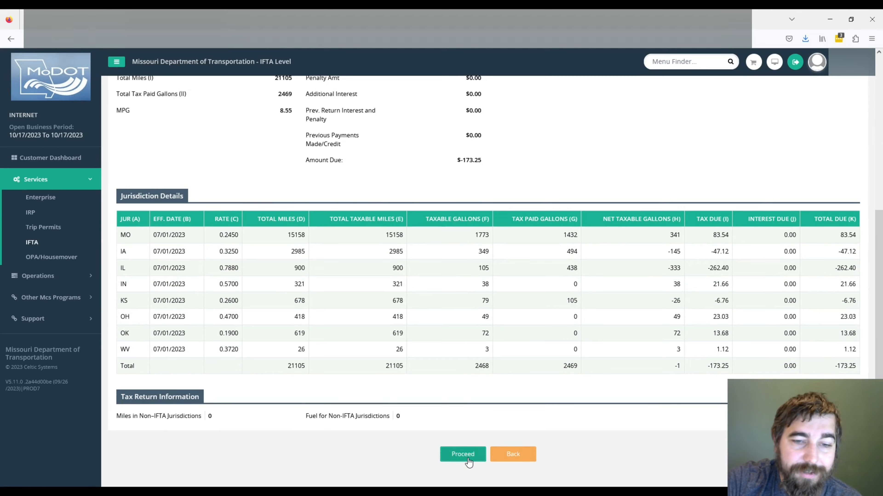
pyautogui.click(462, 454)
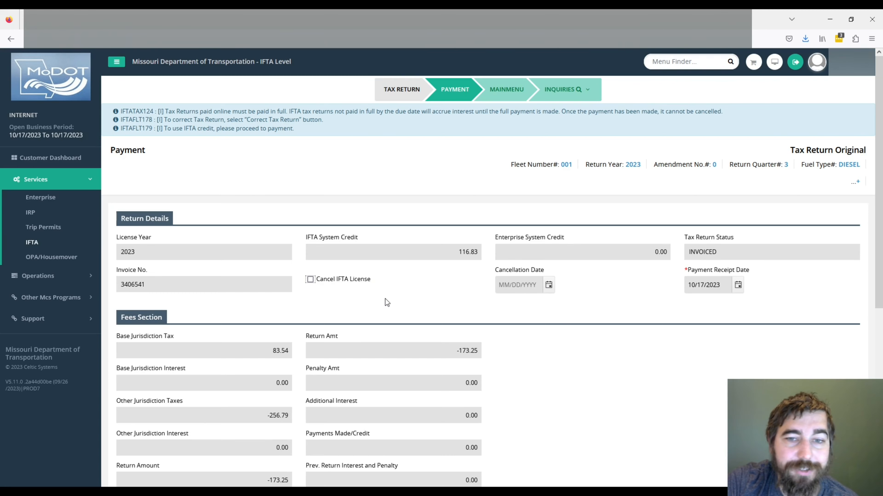
# Review the return's fees and payment details, expand the payment comments section, and proceed with PDF delivery and no refund request
pyautogui.scroll(-5, 428, 290)
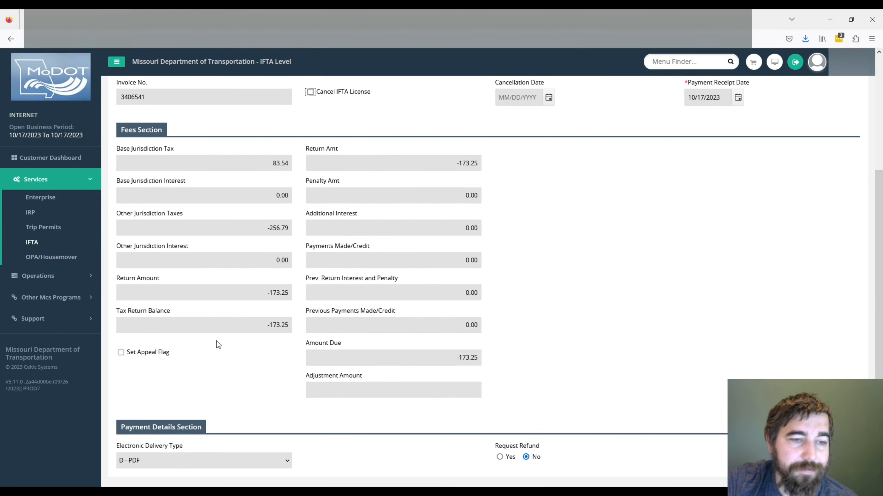
pyautogui.scroll(-2, 207, 365)
pyautogui.scroll(-1, 206, 364)
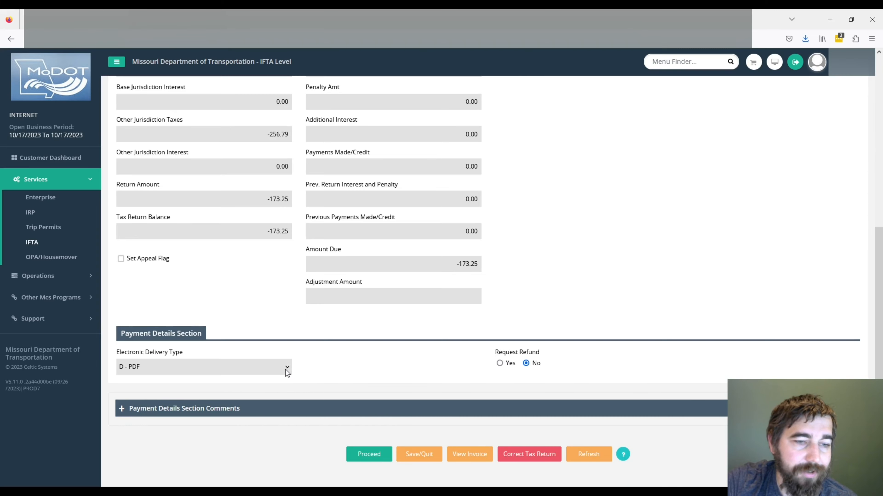
pyautogui.click(122, 409)
pyautogui.scroll(-3, 210, 379)
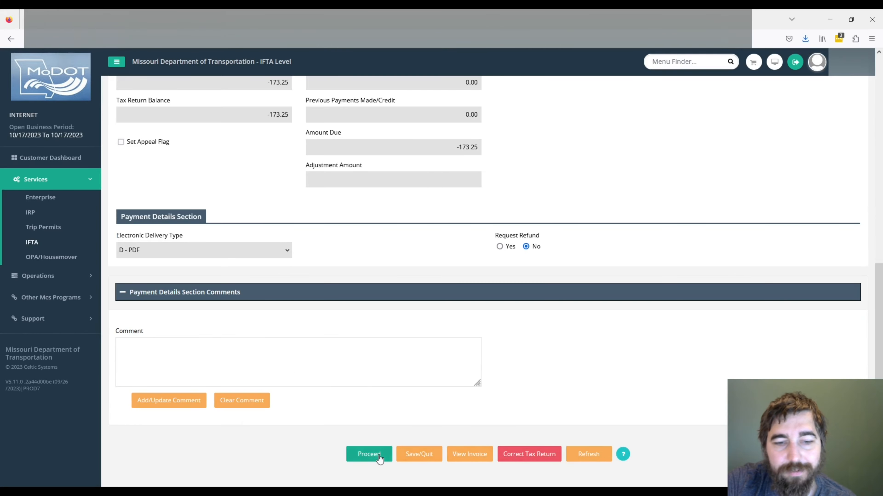
pyautogui.scroll(2, 438, 321)
pyautogui.scroll(6, 437, 318)
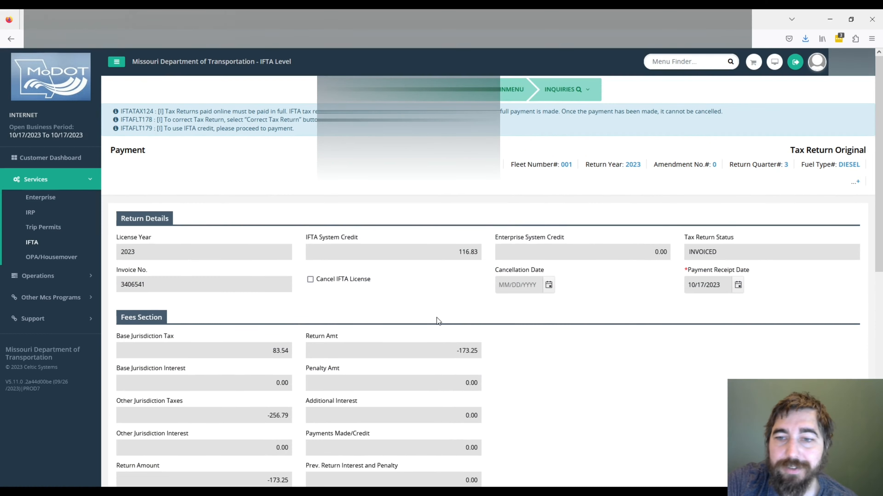
pyautogui.scroll(-8, 437, 317)
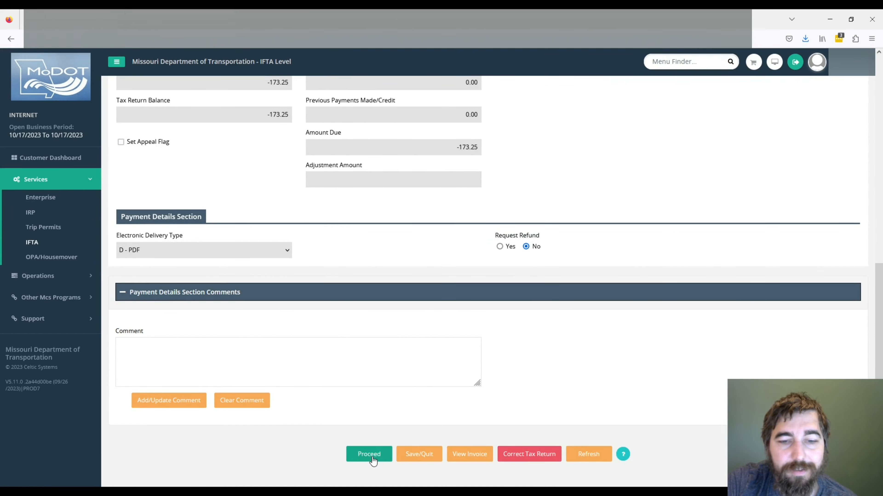
pyautogui.click(370, 455)
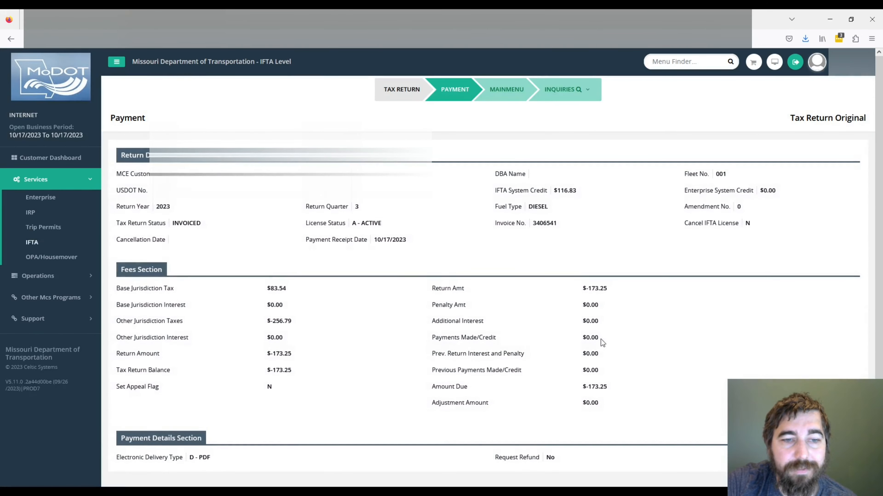
# Verify the return details, fees and amount due on the payment summary, and choose to pay now
pyautogui.scroll(-1, 624, 247)
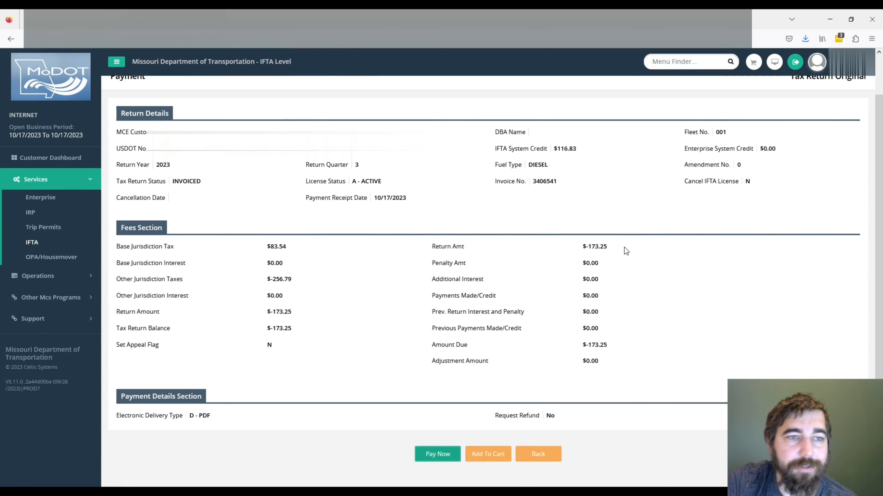
pyautogui.scroll(1, 624, 248)
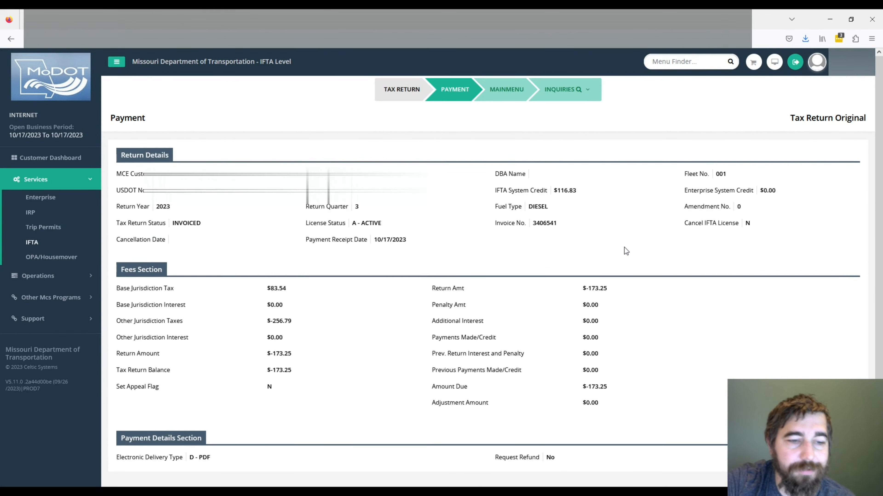
pyautogui.scroll(-1, 624, 247)
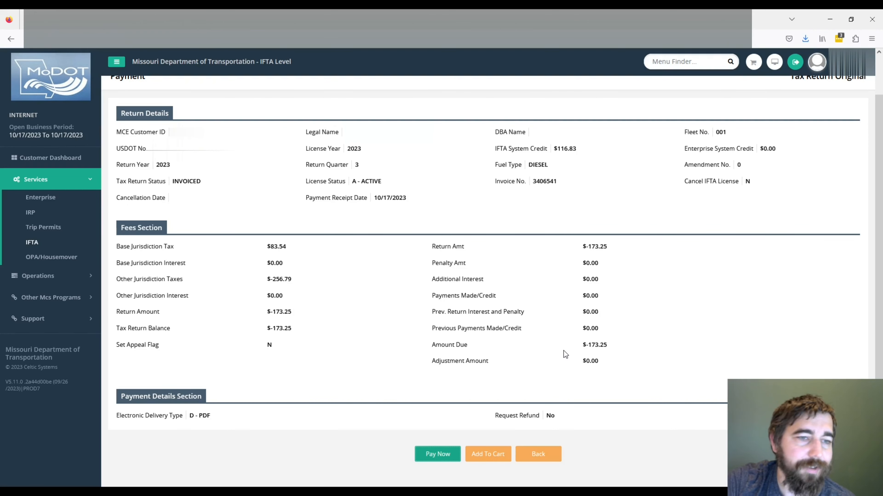
pyautogui.click(439, 455)
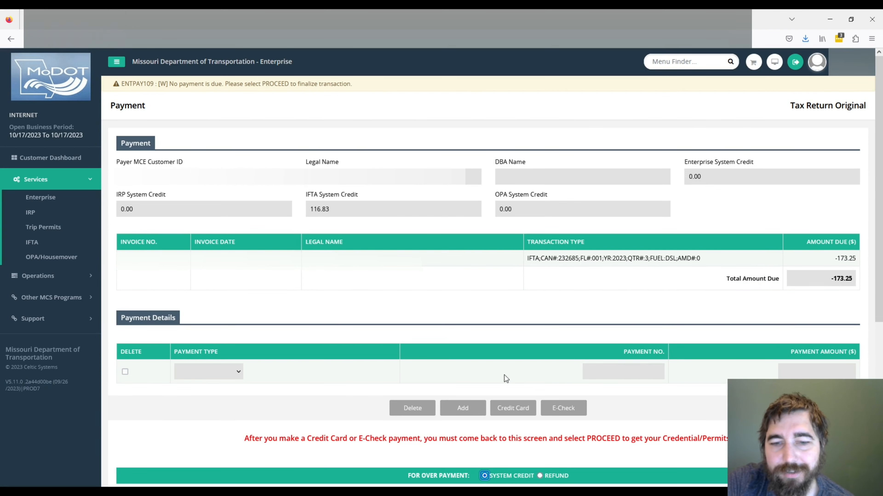
# Set the overpayment to be handled as System Credit rather than Refund and proceed to the payment verification
pyautogui.scroll(-5, 423, 328)
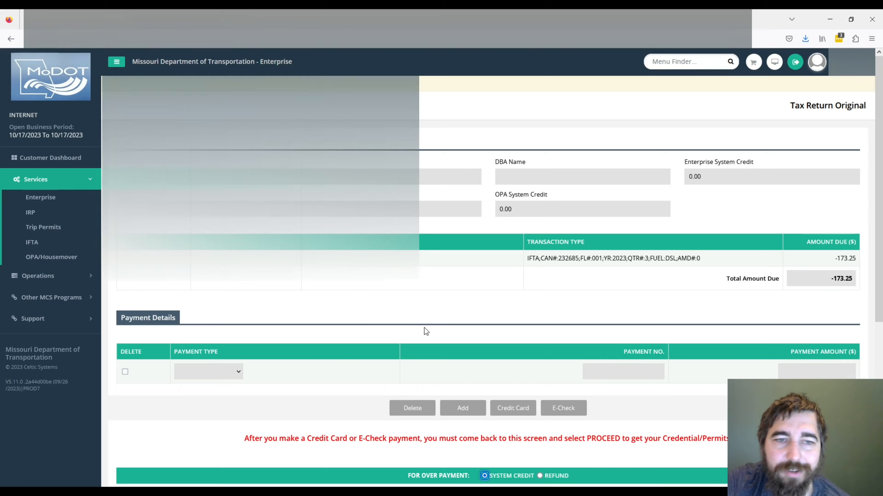
pyautogui.scroll(-1, 486, 286)
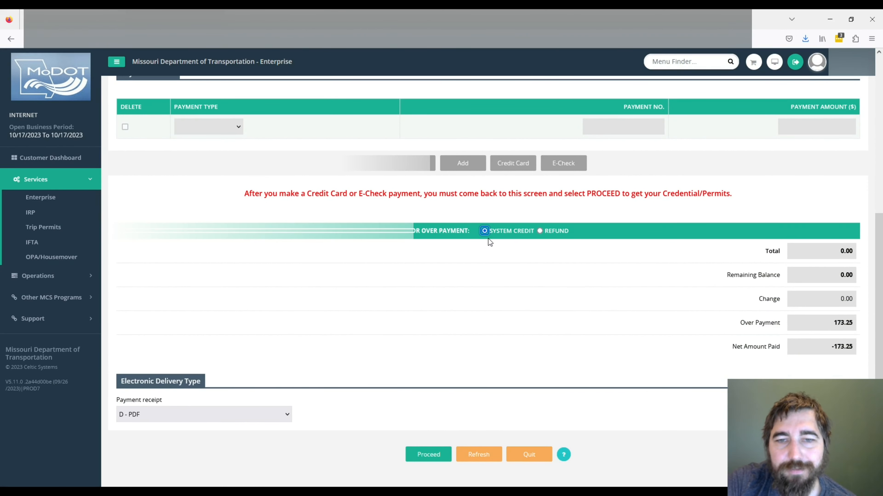
pyautogui.click(541, 232)
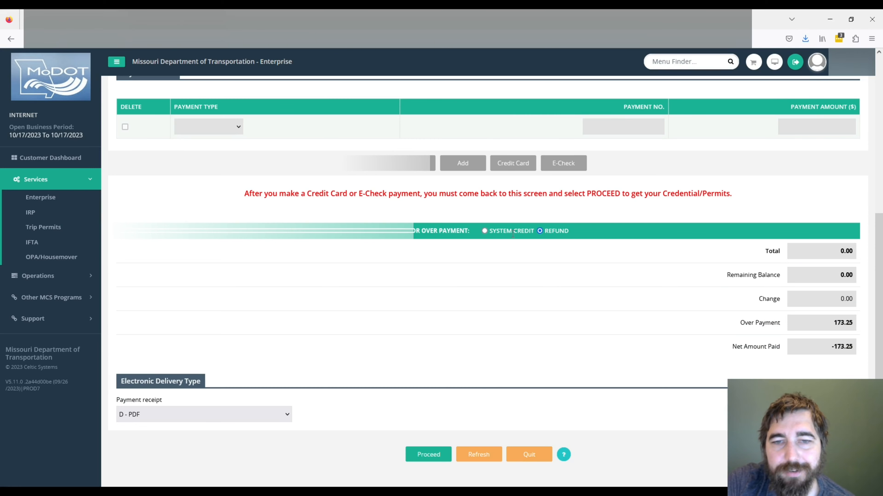
pyautogui.click(484, 231)
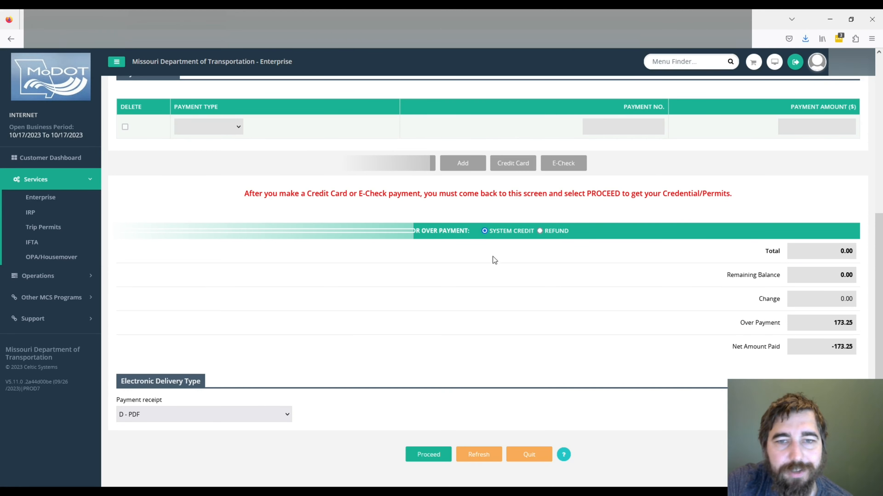
pyautogui.click(433, 458)
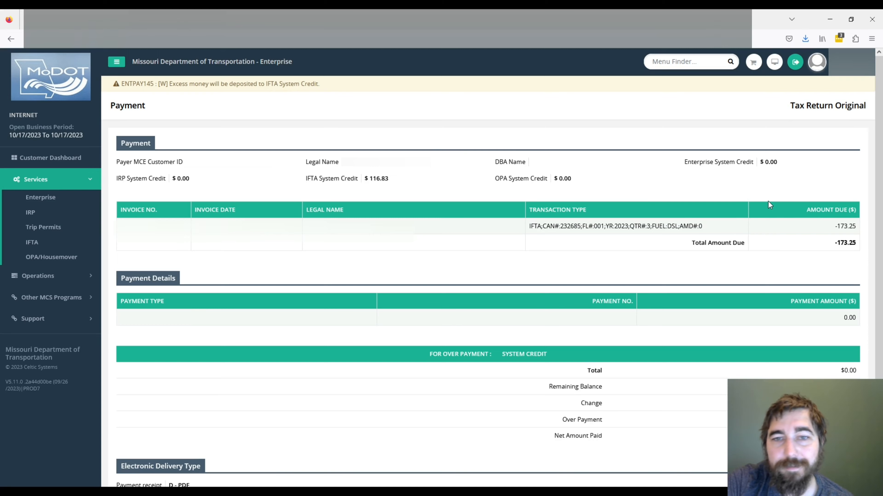
# Check the IFTA system credit and total amount due on the payment verification, and finalize the transaction
pyautogui.scroll(-2, 785, 159)
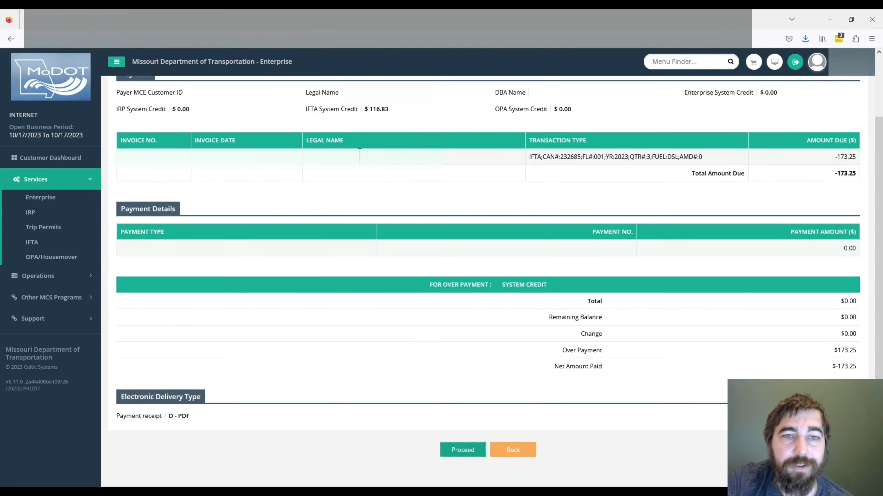
pyautogui.moveTo(365, 110); pyautogui.dragTo(388, 110)
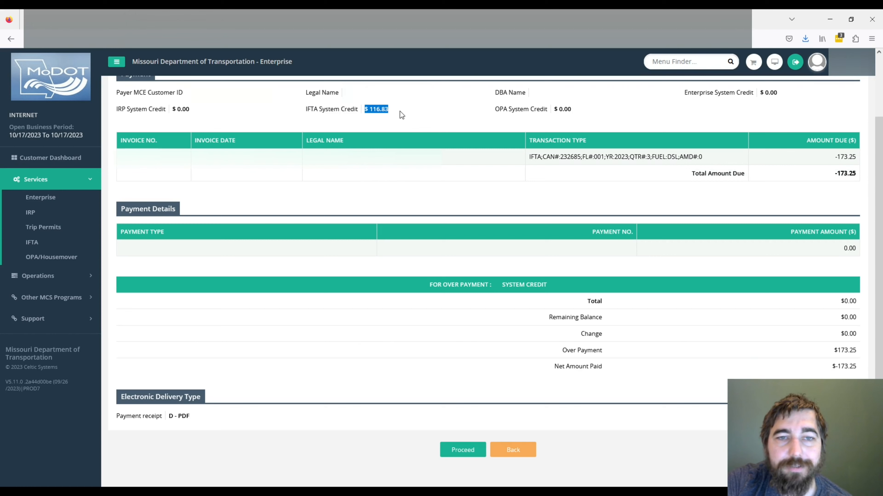
pyautogui.click(411, 110)
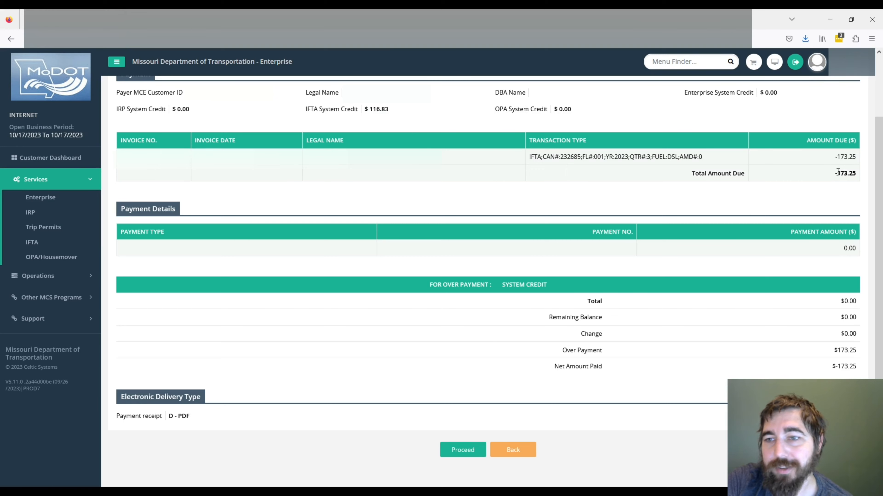
pyautogui.click(459, 453)
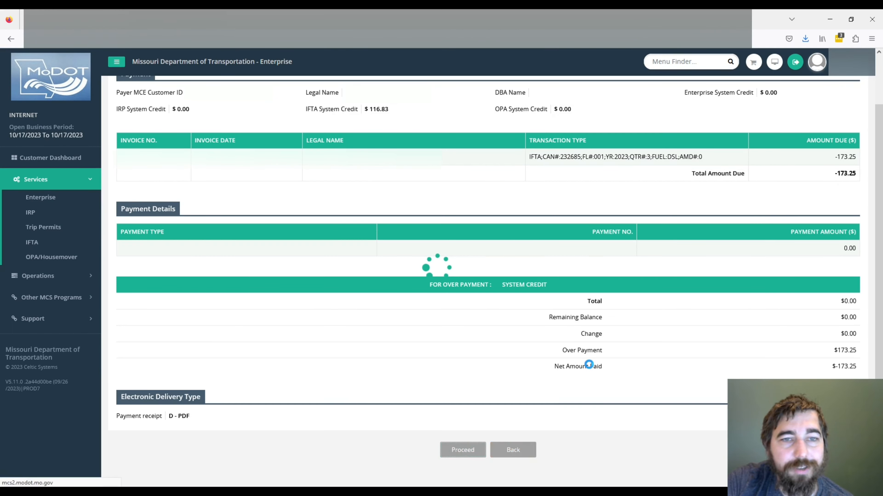